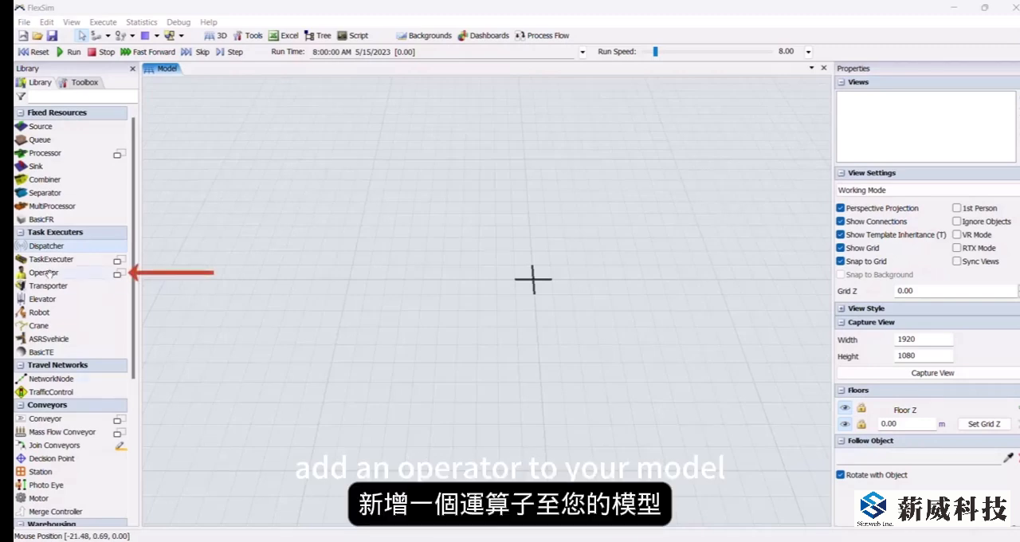
Step: Add an operator to the model and review its capacity, load and unload times, and travel speed settings
left_click_drag(48, 272, 422, 263)
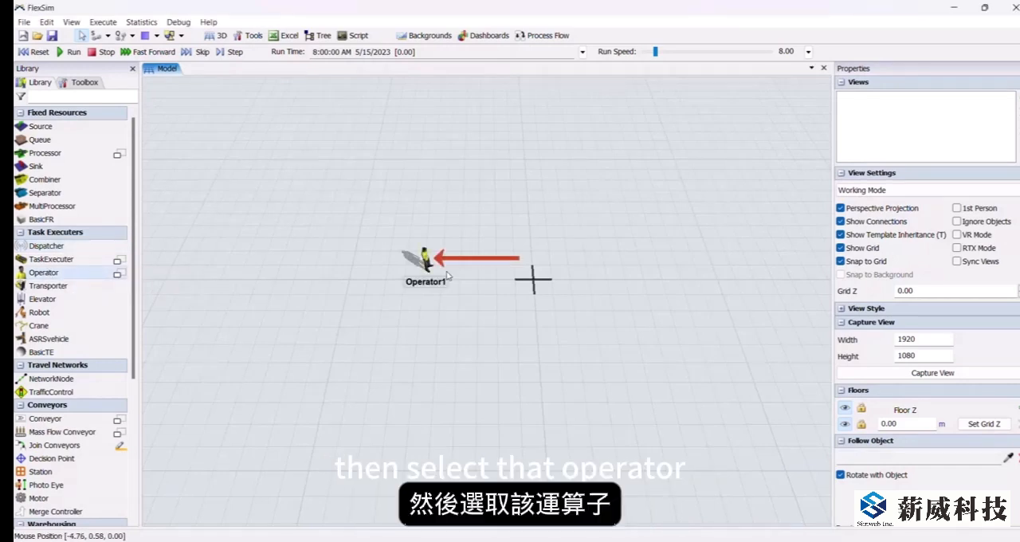
left_click(424, 256)
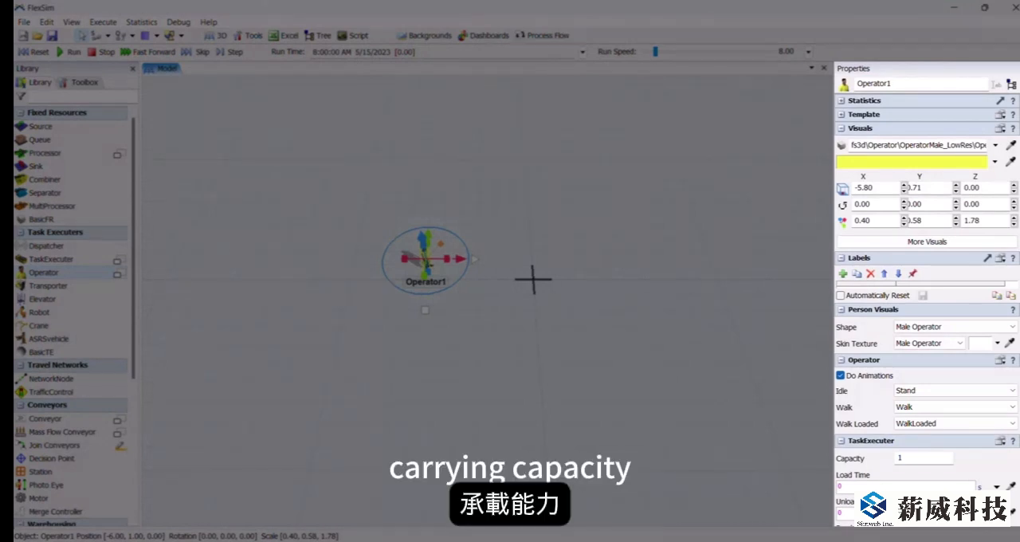
scroll(926, 302, "down", 3)
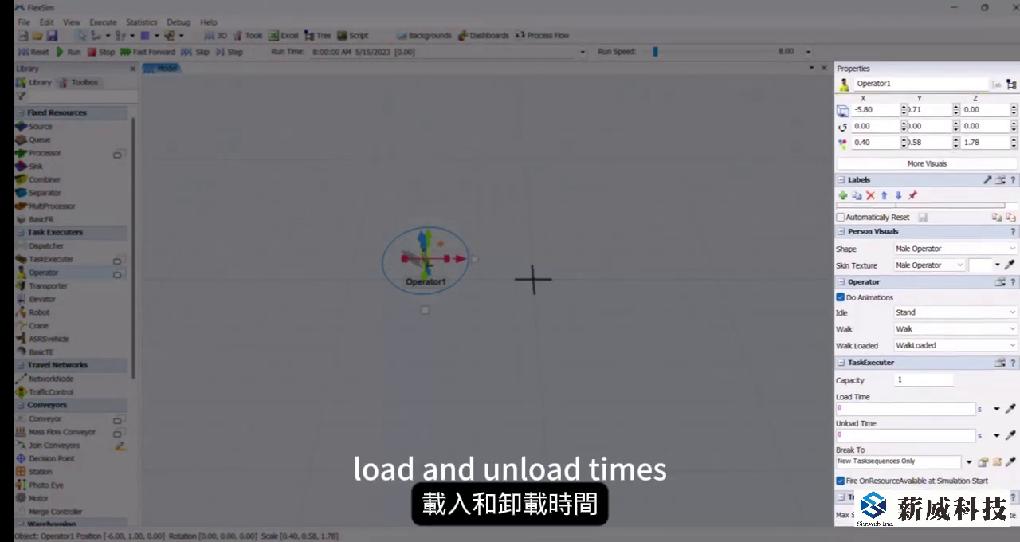
scroll(926, 303, "down", 3)
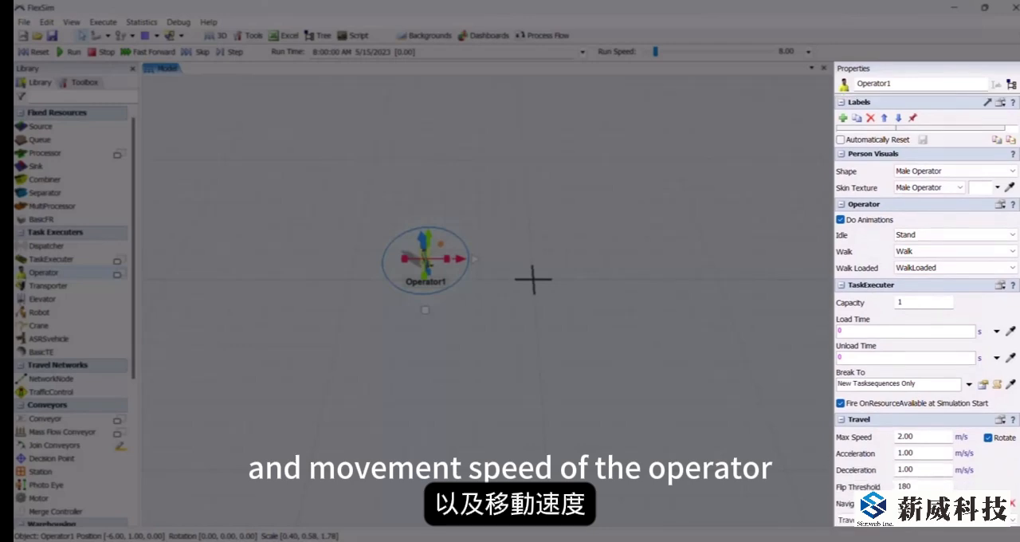
scroll(926, 303, "down", 3)
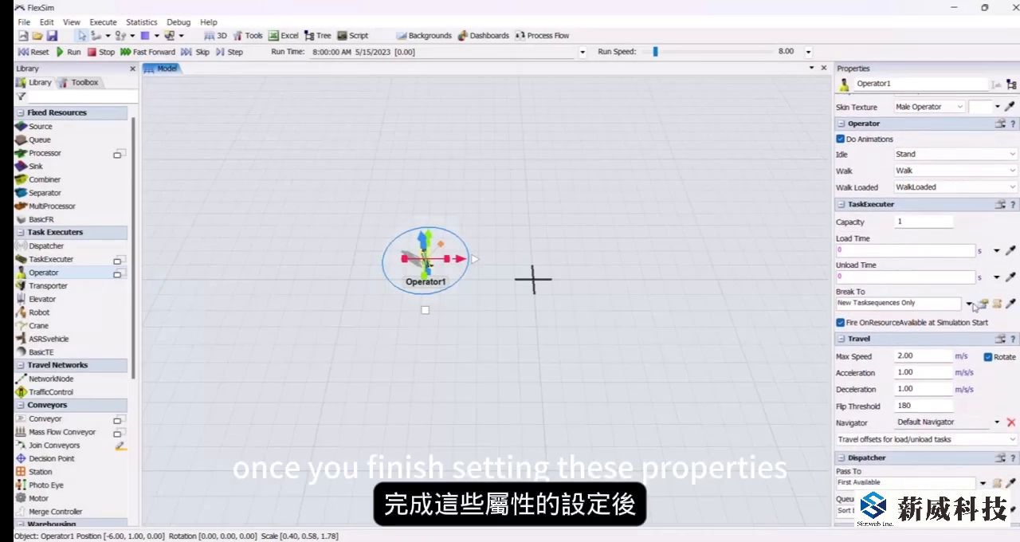
left_click(481, 323)
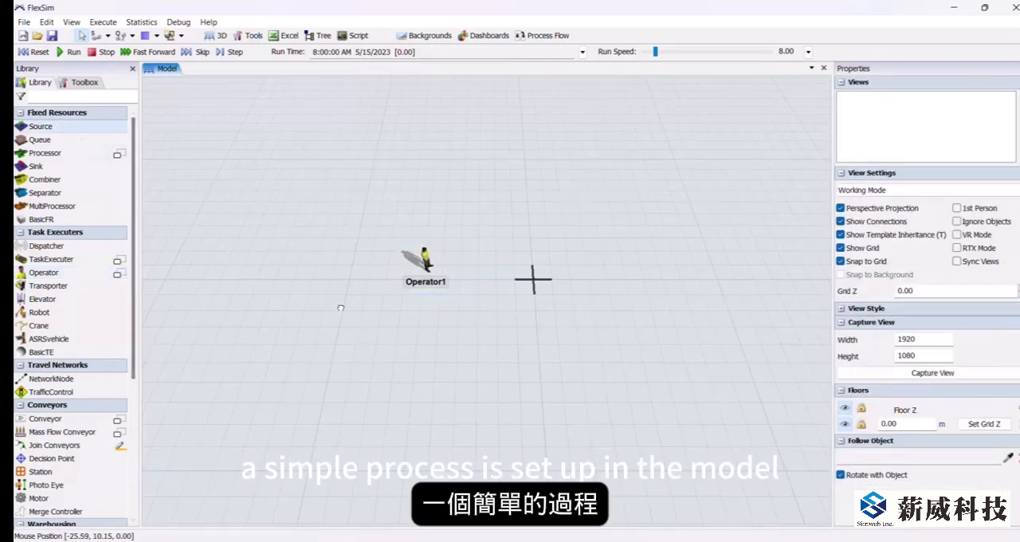
Step: Place a source, a queue, a processor and a second queue in a row in front of the operator
left_click(377, 344)
left_click(40, 139)
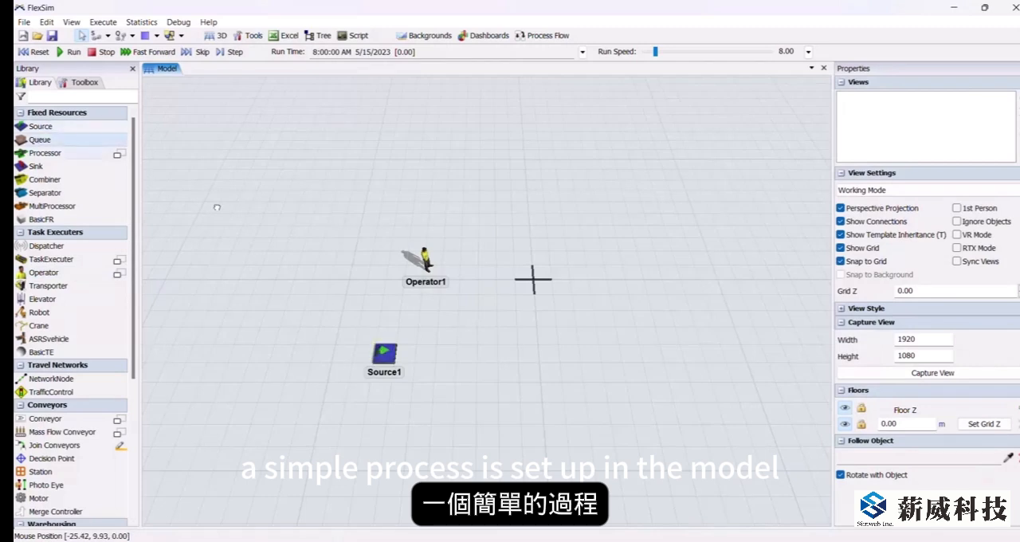
left_click(428, 334)
scroll(514, 365, "up", 2)
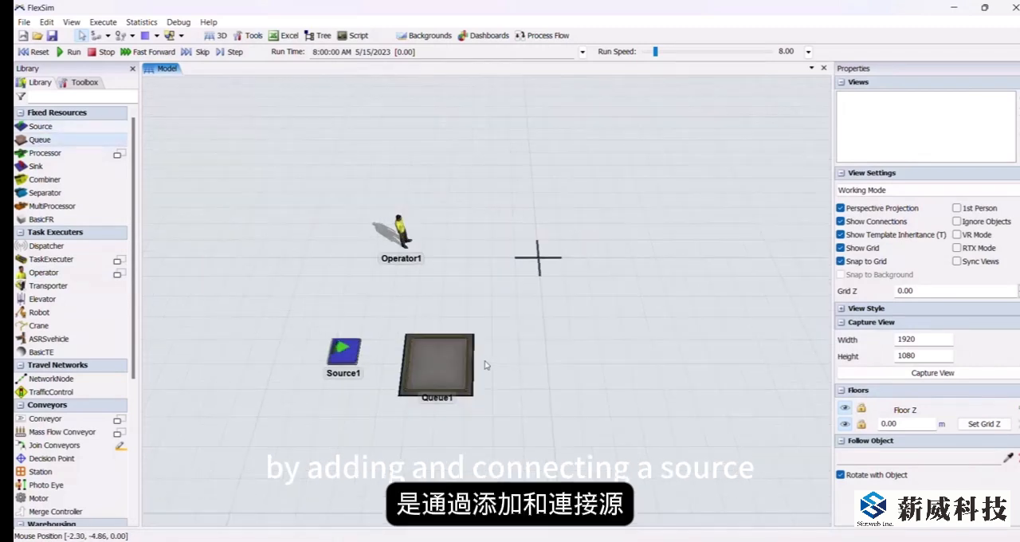
left_click(53, 154)
left_click(535, 342)
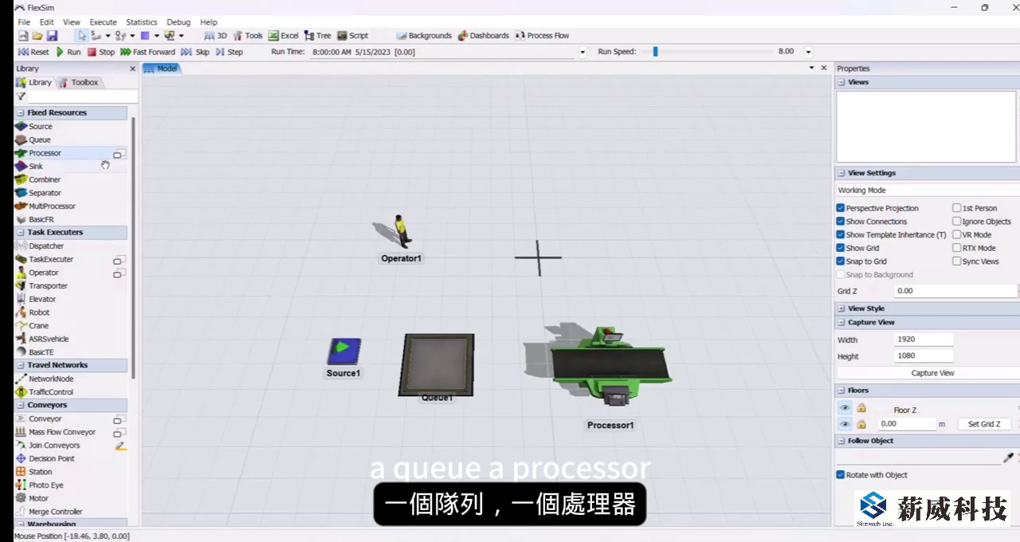
left_click(40, 140)
left_click(722, 343)
Step: Connect the flow from the source to the first queue, on to the processor, and to the second queue
left_click_drag(343, 351, 433, 356)
left_click_drag(436, 360, 607, 359)
left_click_drag(609, 361, 750, 360)
left_click(482, 281)
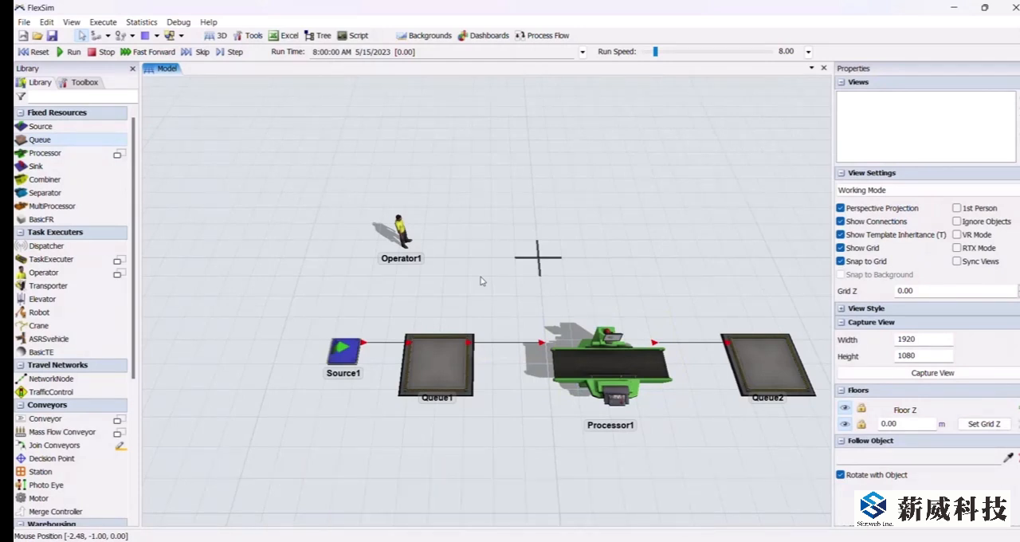
Step: Connect the operator to the processor with a center port connection
key("s")
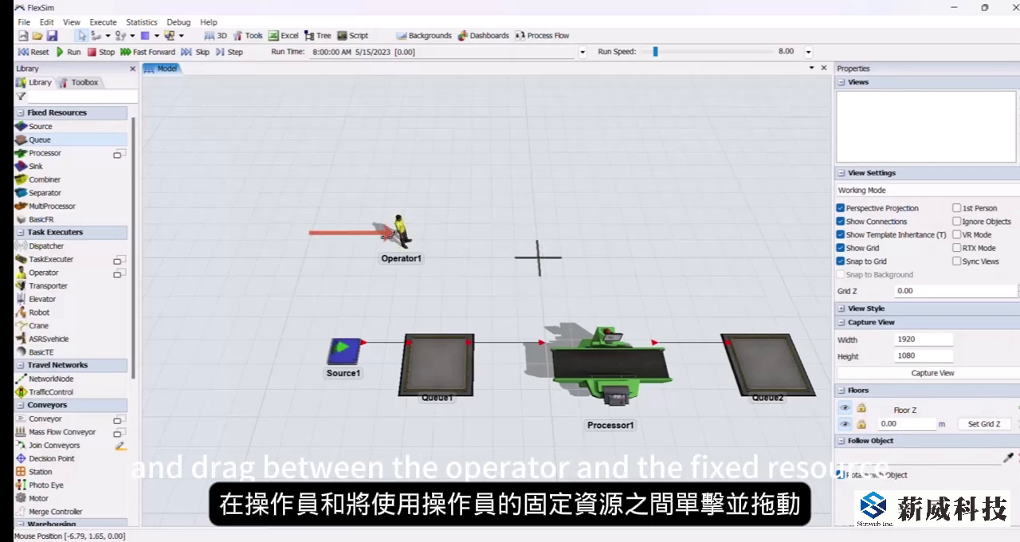
left_click_drag(404, 237, 598, 364)
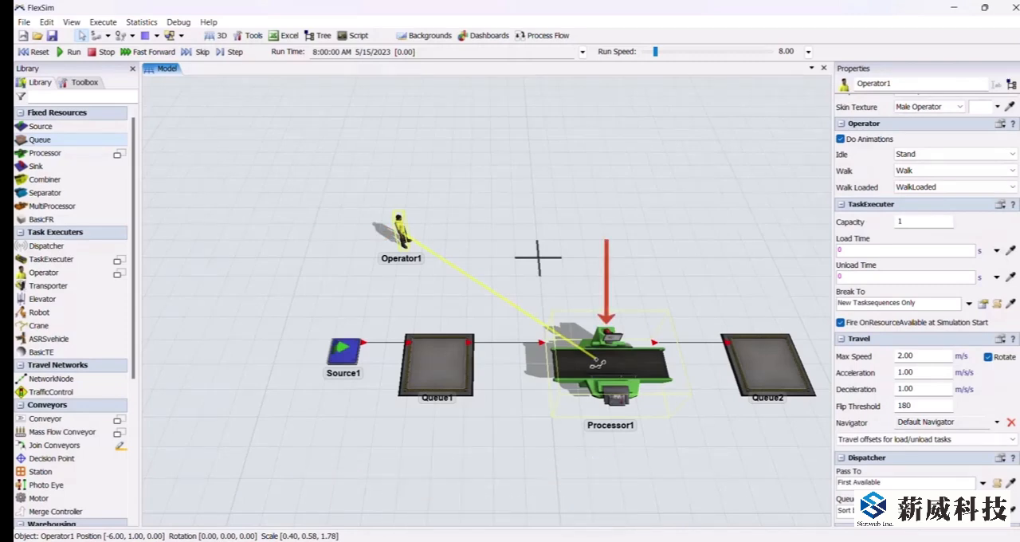
left_click_drag(597, 363, 598, 363)
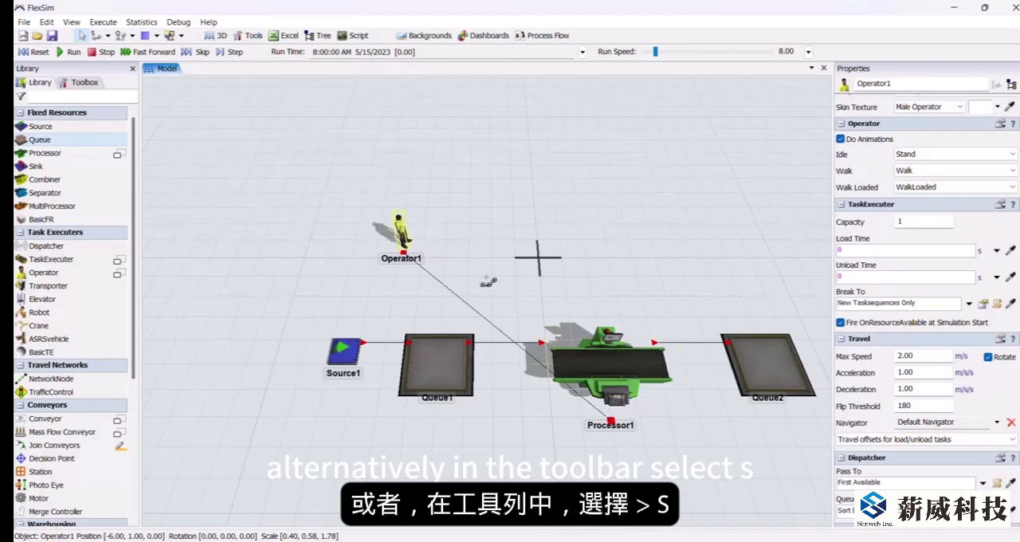
left_click(400, 232)
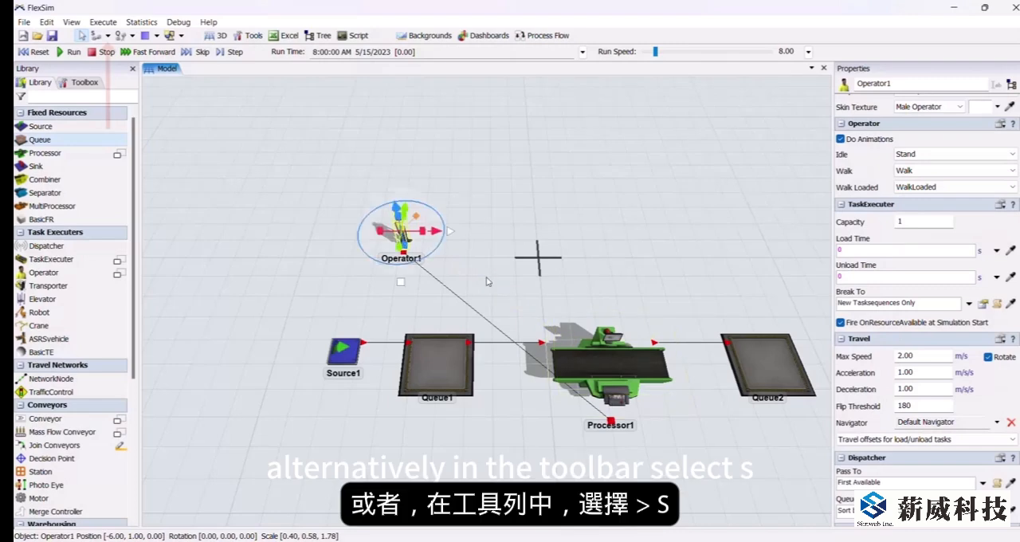
left_click(489, 282)
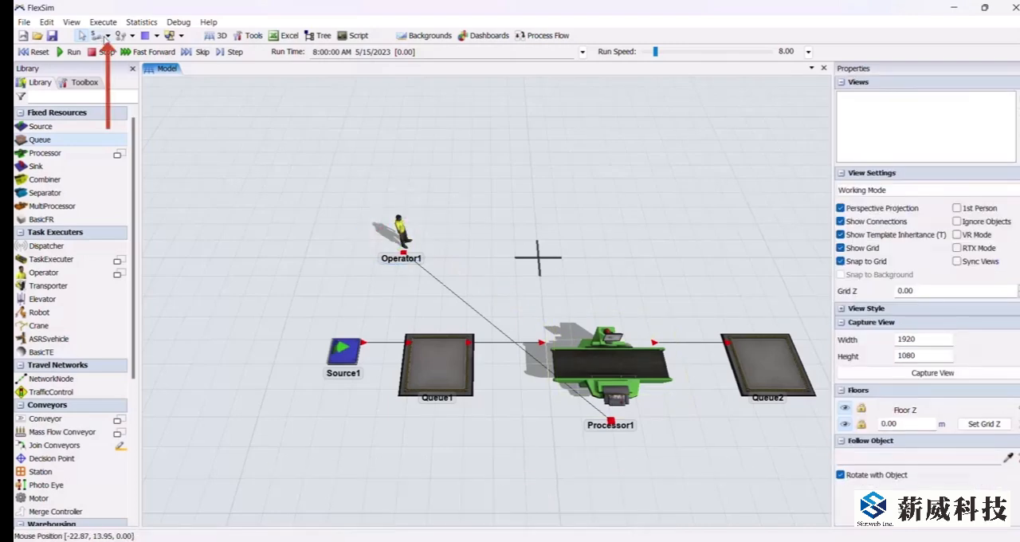
Step: Connect the operator to the first queue using Connect Center Ports
left_click(108, 36)
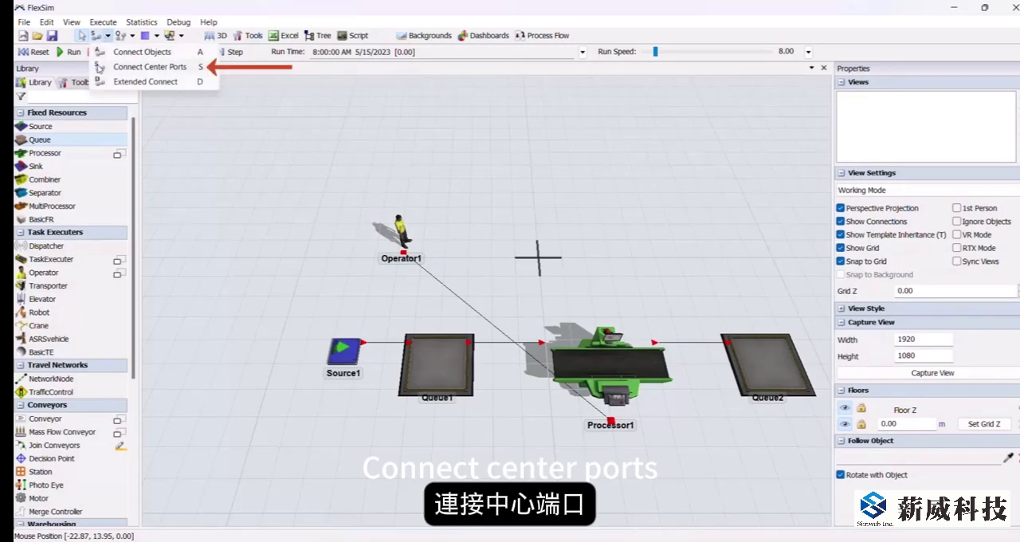
left_click(143, 69)
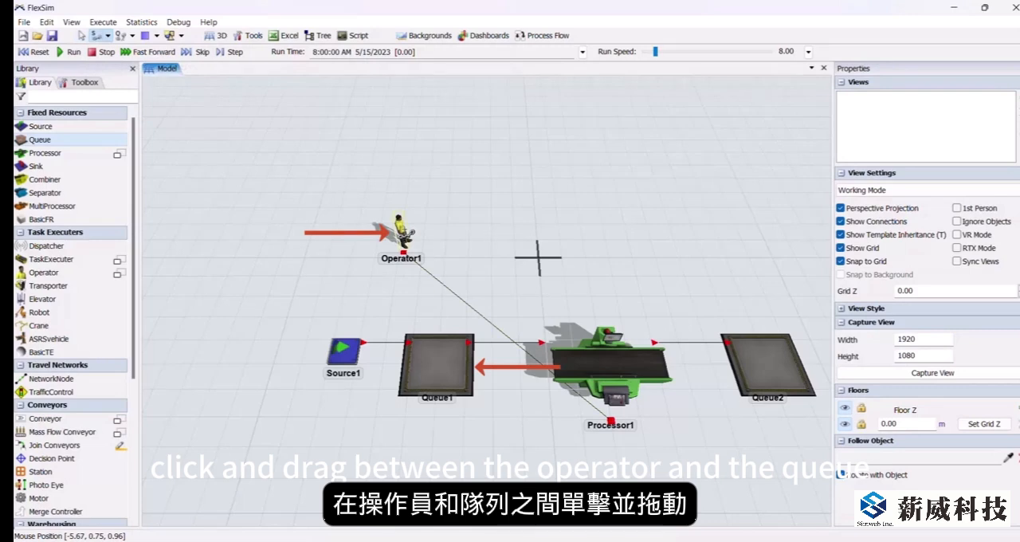
left_click_drag(405, 232, 433, 359)
right_click(455, 210)
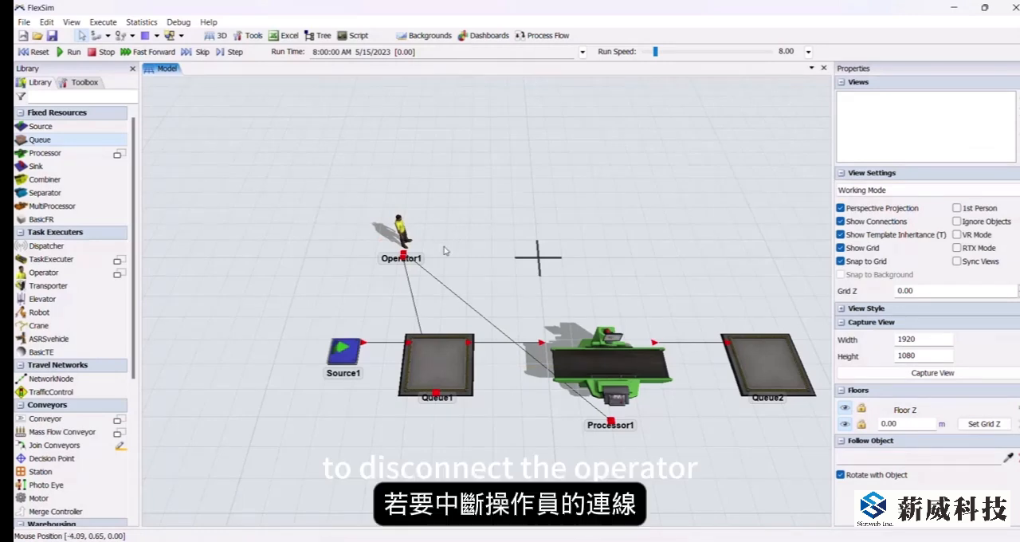
Step: Remove the center port connection between the operator and the first queue
left_click(412, 298)
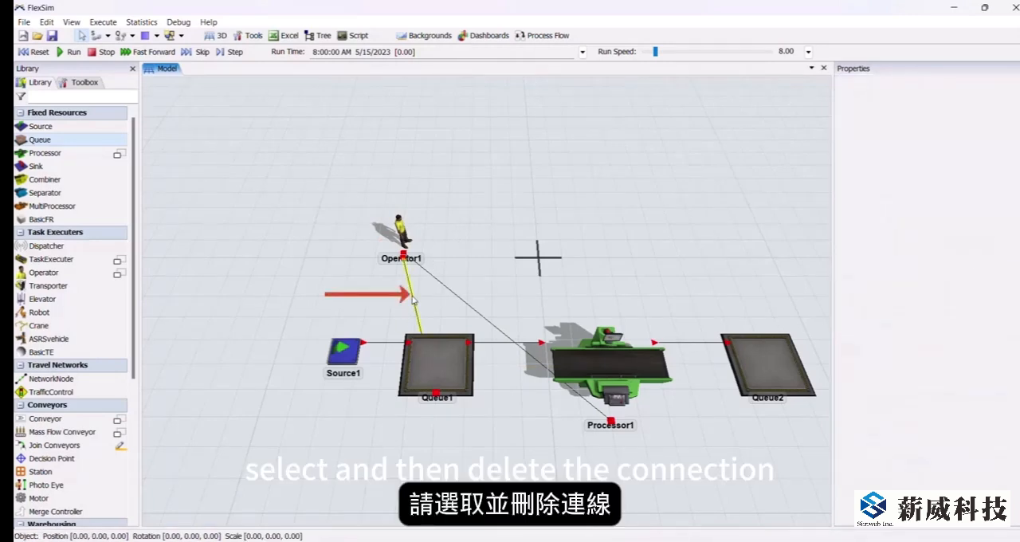
left_click(464, 253)
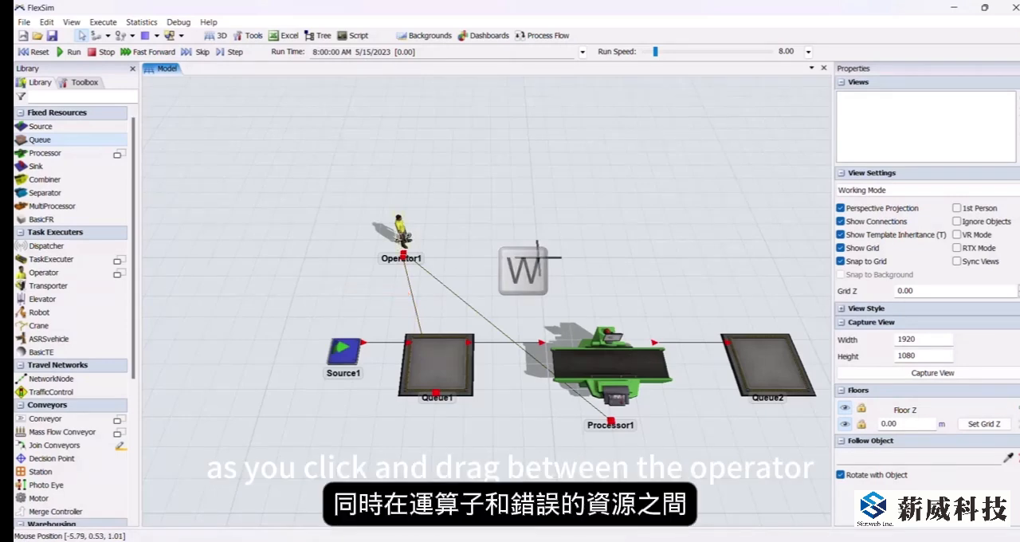
left_click_drag(403, 238, 430, 362)
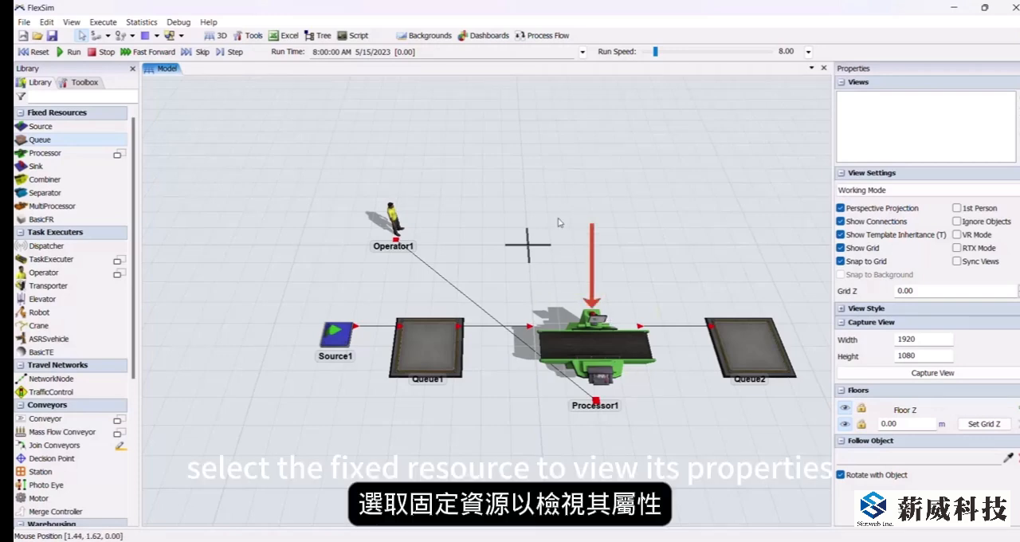
Step: Enable Use Operator(s) for the processor's process time and Use Transport for its output
left_click(567, 314)
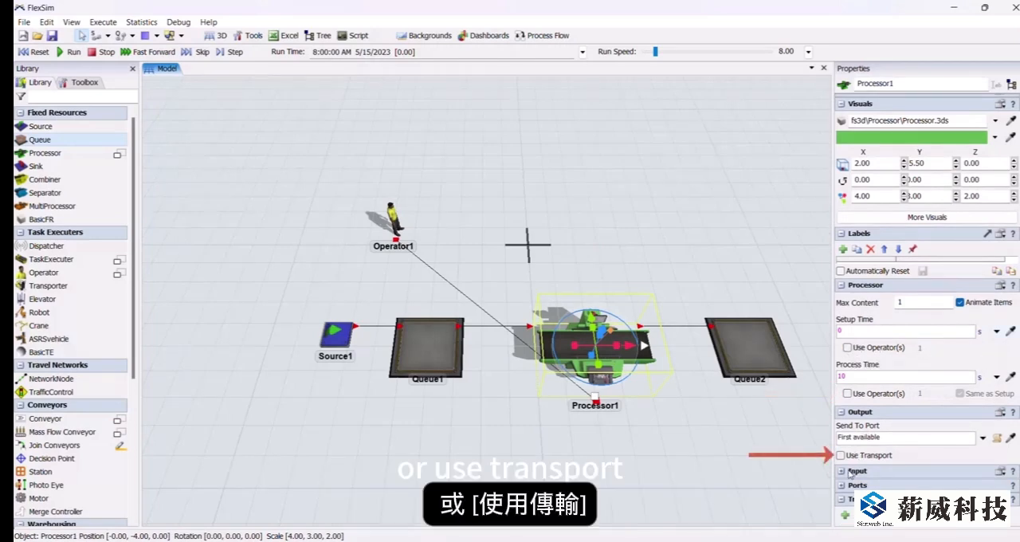
left_click(870, 394)
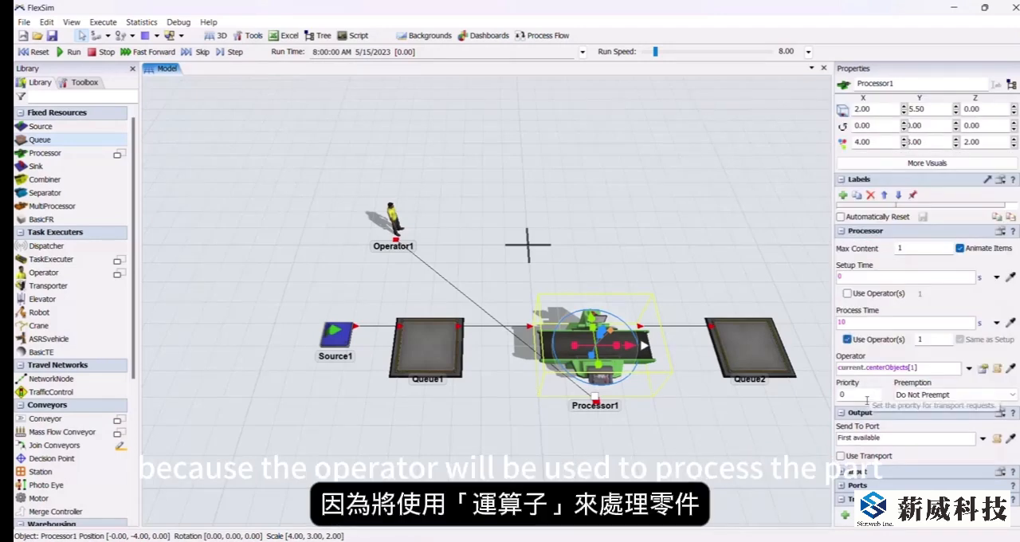
left_click(840, 456)
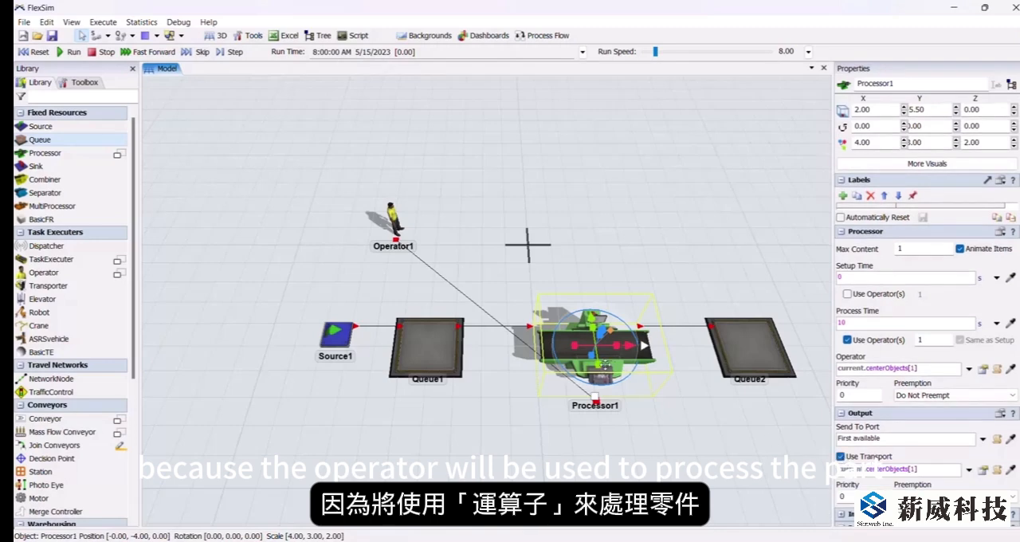
left_click(413, 493)
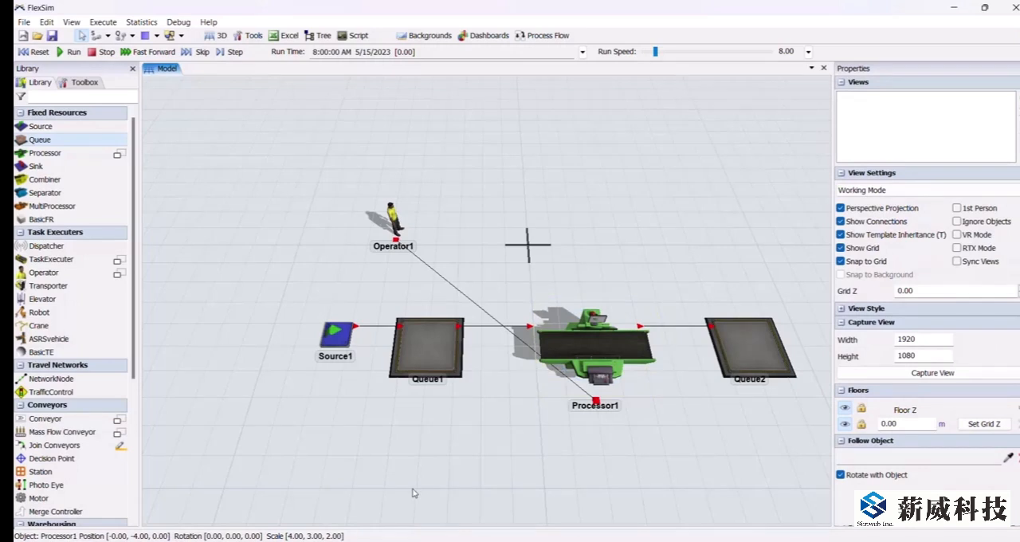
Step: Reset and run the simulation model
left_click(34, 52)
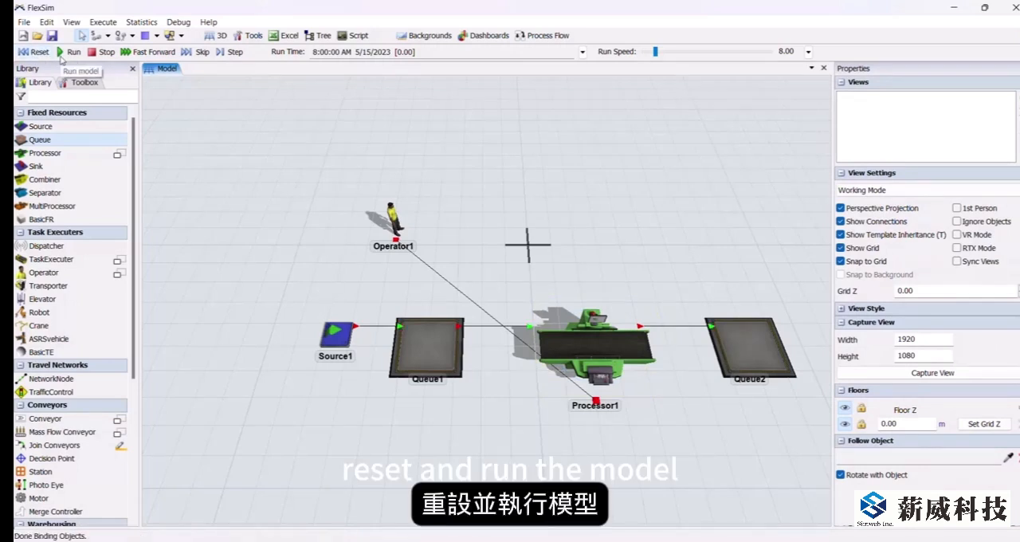
left_click(71, 54)
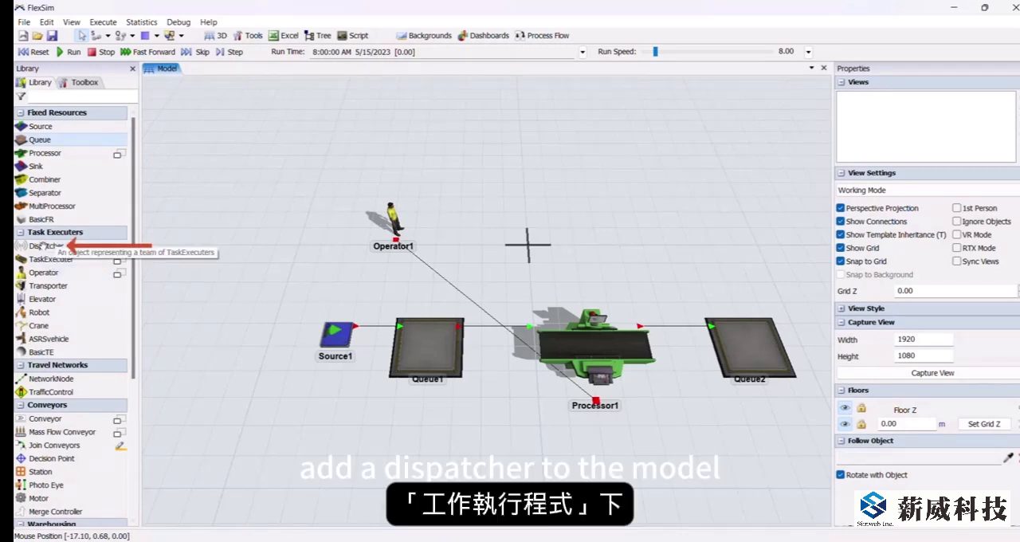
Step: Add a dispatcher beside the operator and connect it to the processor with a center port connection
left_click_drag(42, 245, 512, 231)
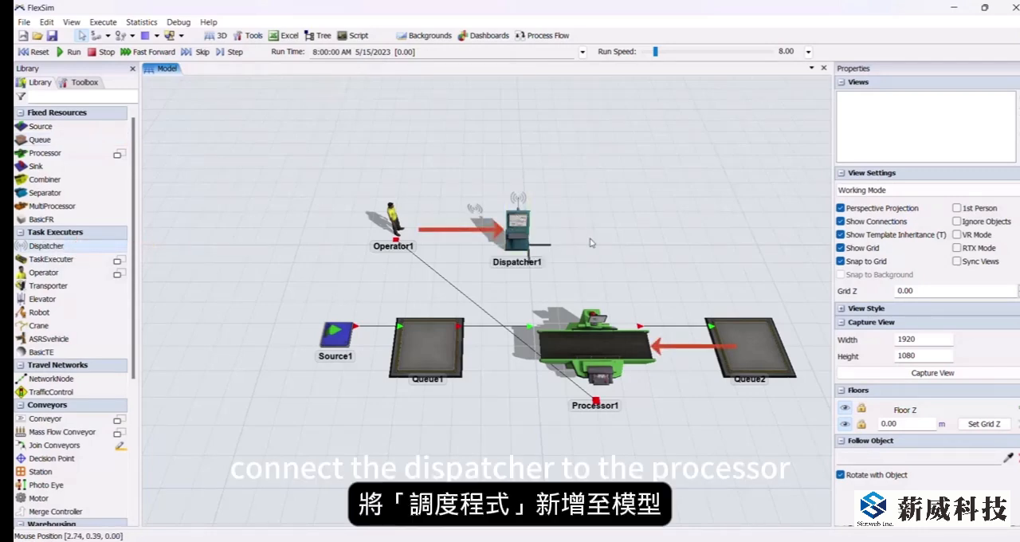
key("s")
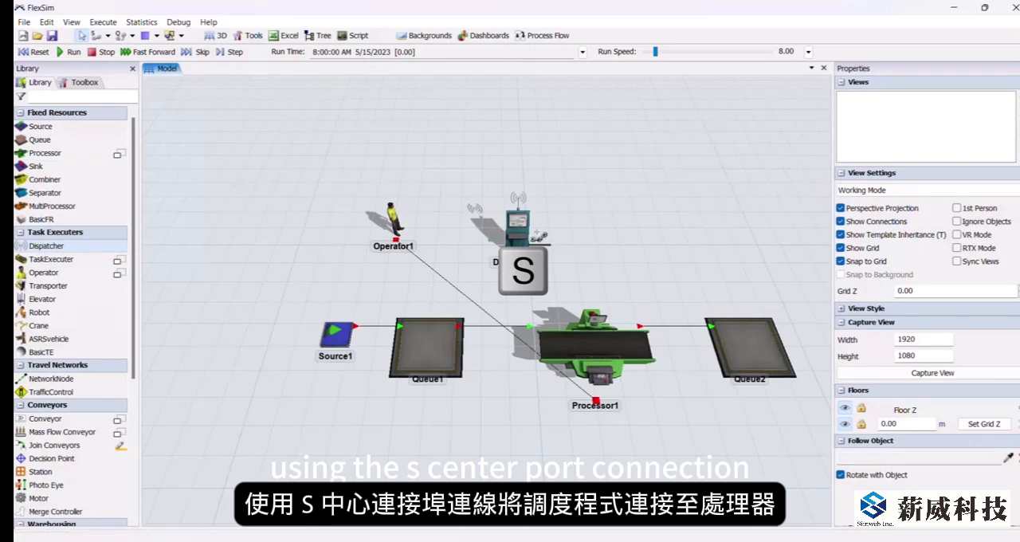
left_click_drag(522, 232, 593, 357)
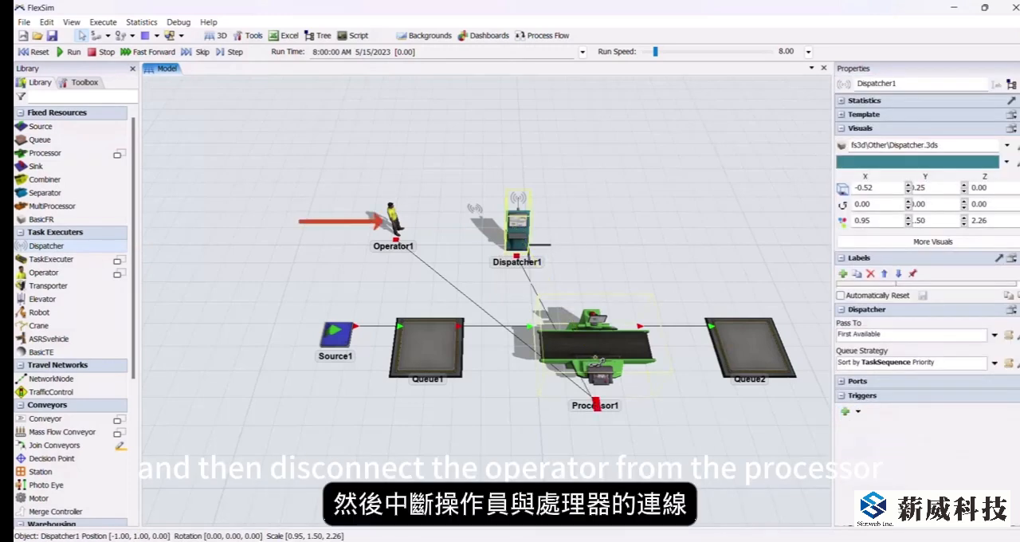
left_click(619, 300)
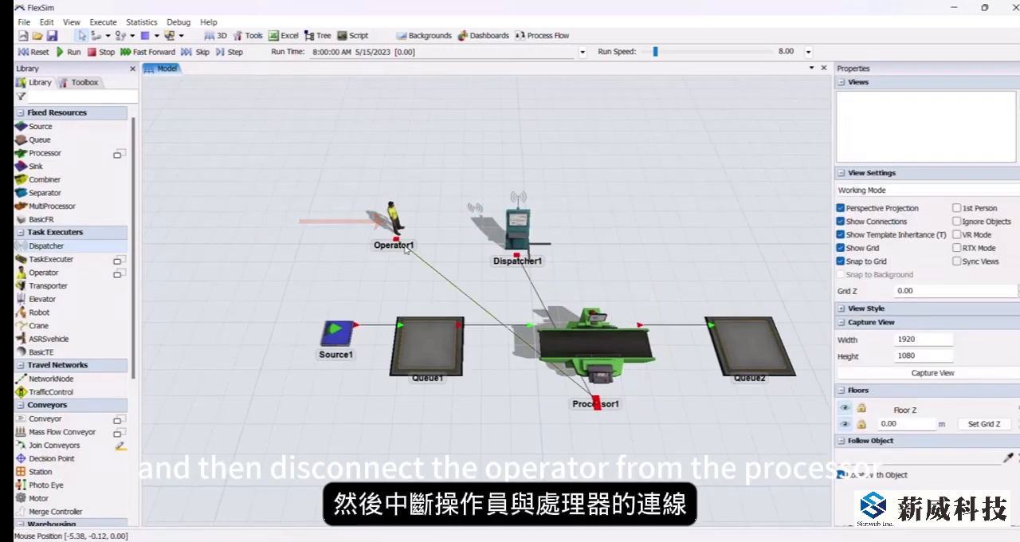
Step: Disconnect the operator's center port connection from the processor
left_click_drag(619, 301, 563, 294)
left_click(344, 214)
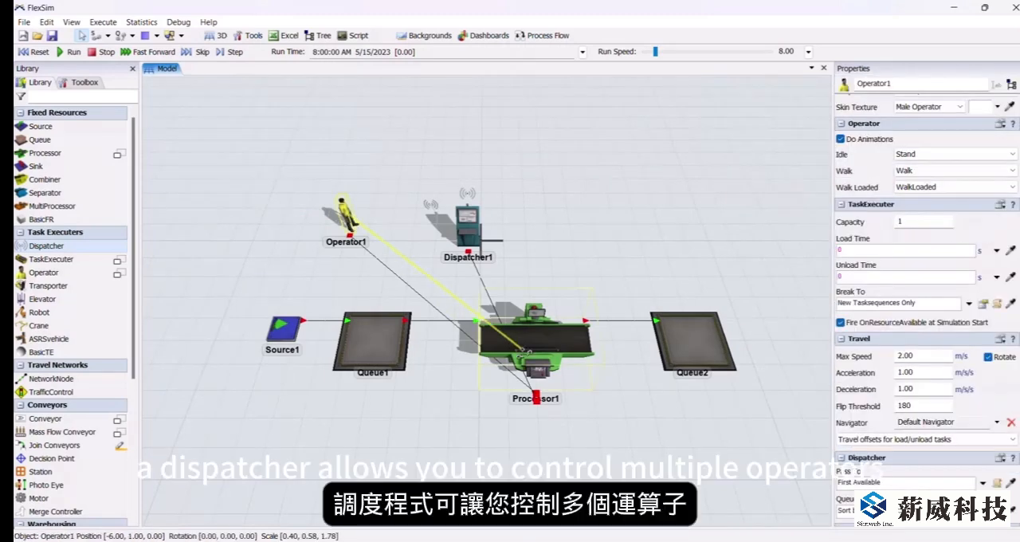
left_click(514, 211)
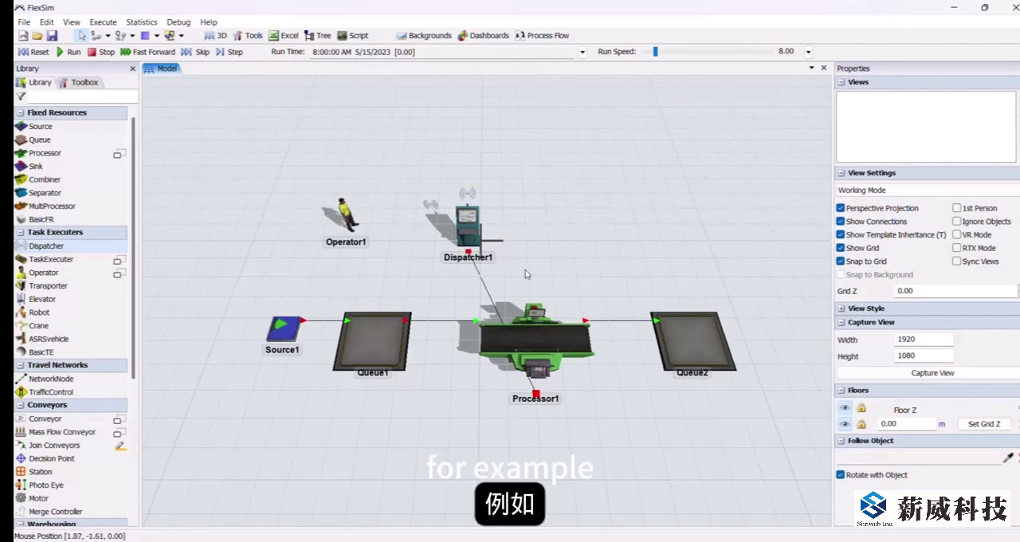
Step: Select the processor to view its properties
left_click(556, 332)
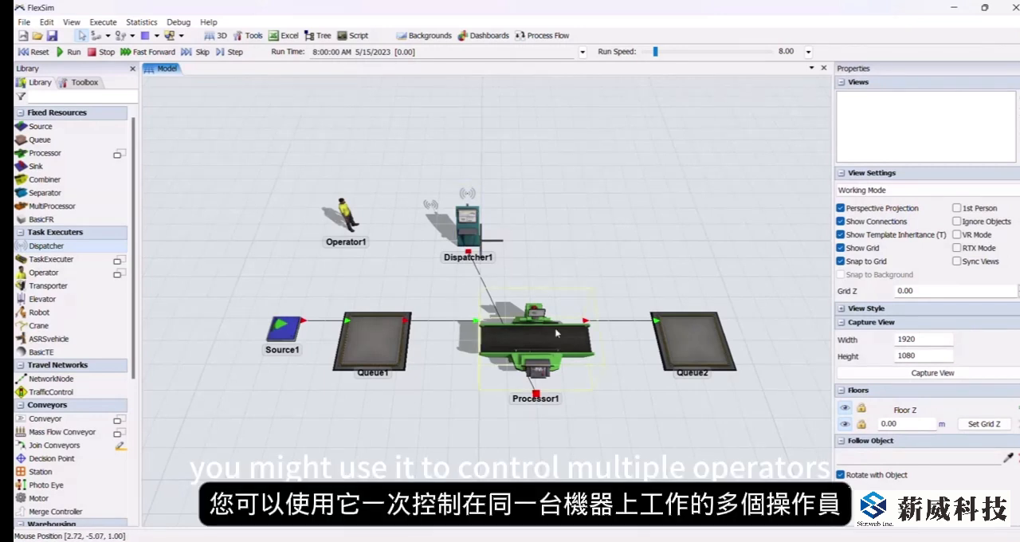
left_click(555, 332)
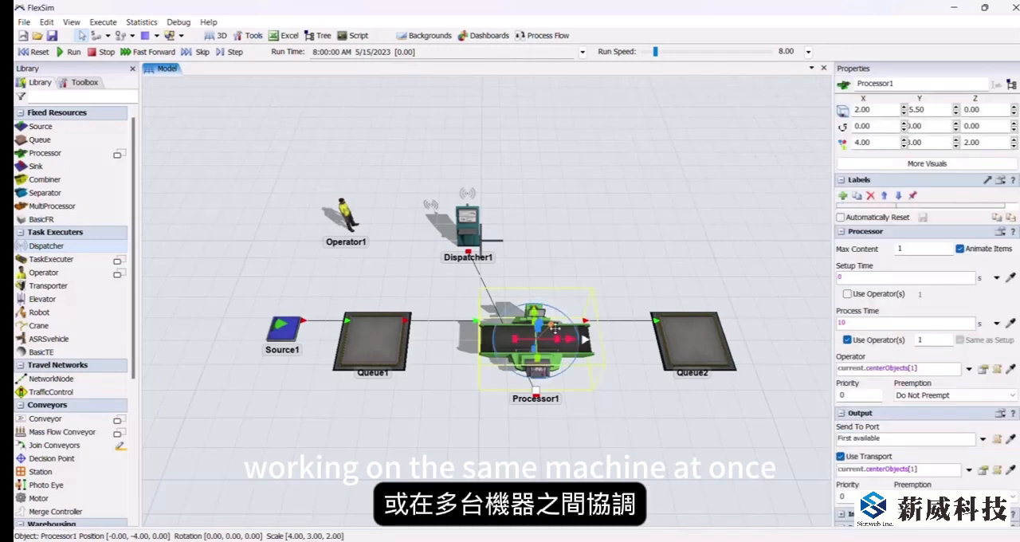
Step: Move Operator1 to the opposite side of the dispatcher and make a port connection from the dispatcher to the operator
left_click(634, 414)
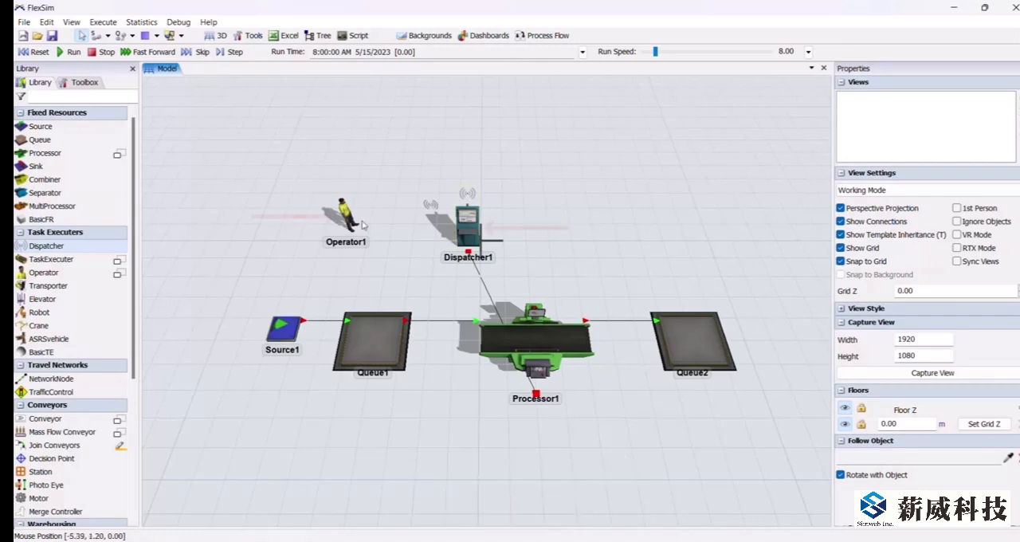
left_click_drag(463, 231, 529, 211)
scroll(409, 235, "up", 3)
scroll(478, 223, "up", 3)
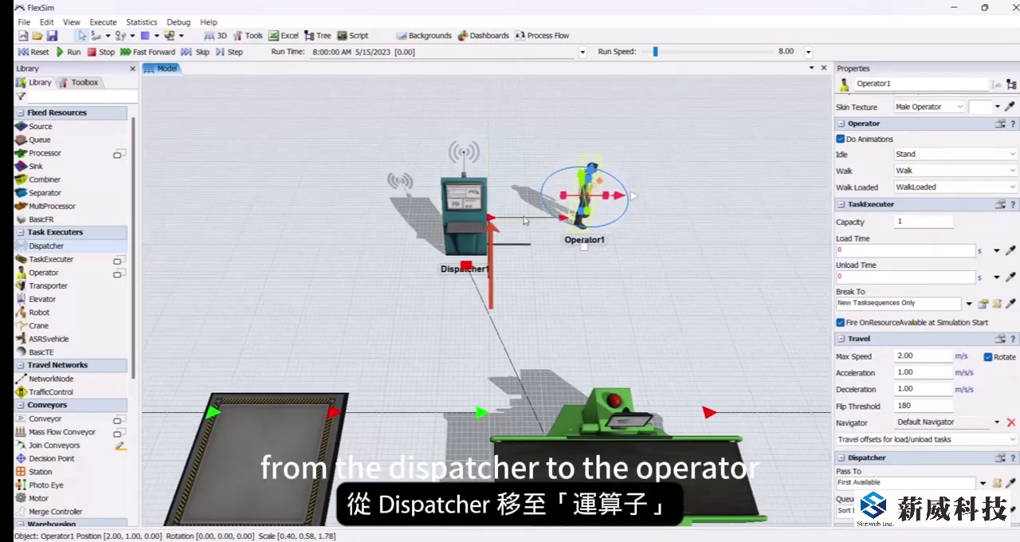
left_click(600, 284)
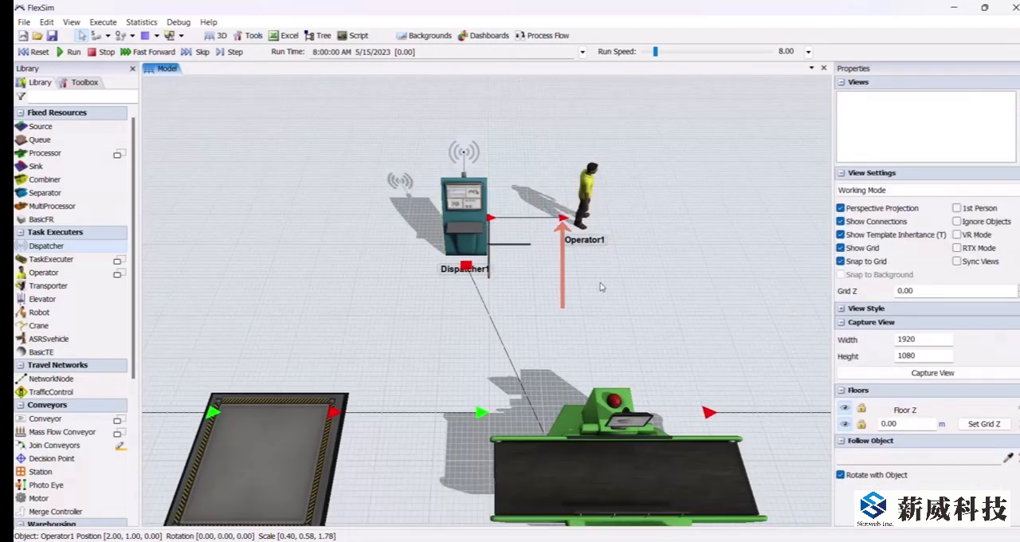
left_click_drag(600, 285, 519, 303)
scroll(479, 258, "down", 3)
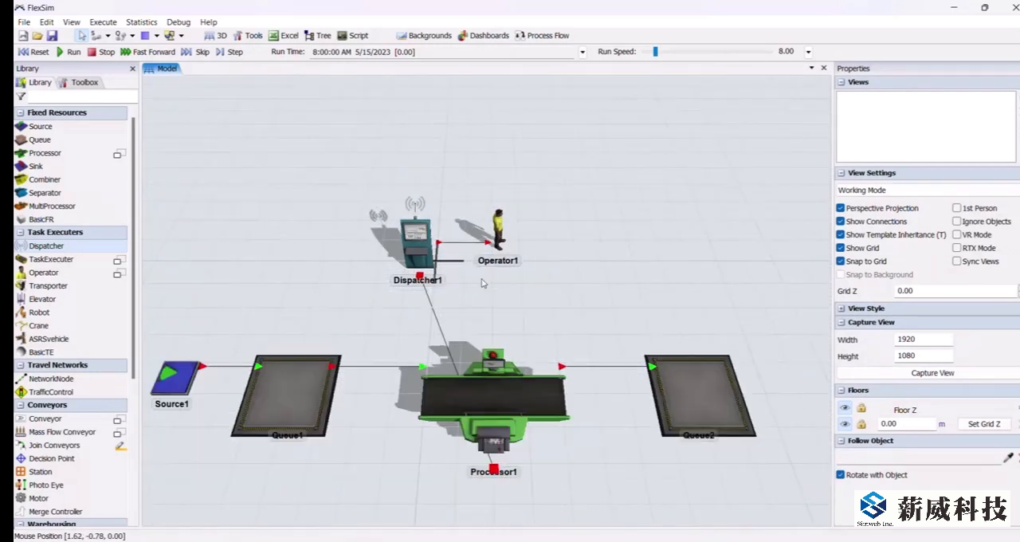
scroll(483, 282, "down", 2)
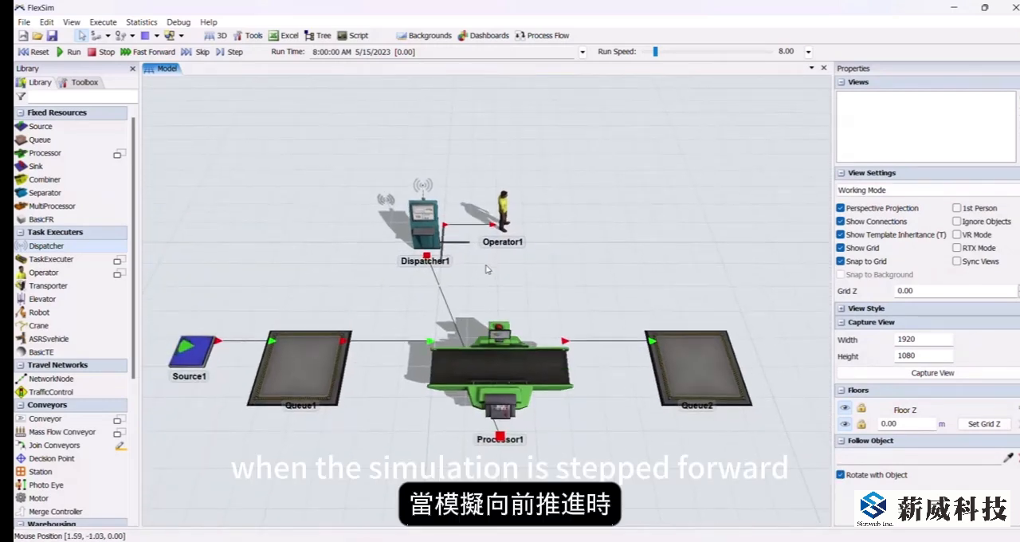
Step: Run the simulation and step it forward to watch the dispatcher assign tasks to the operator, and reset the model
left_click(73, 53)
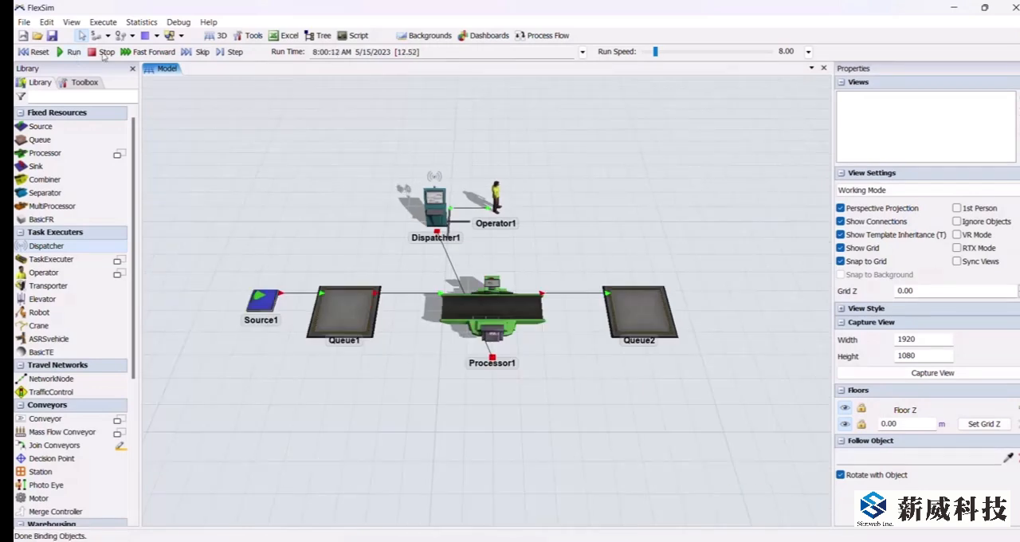
left_click(103, 53)
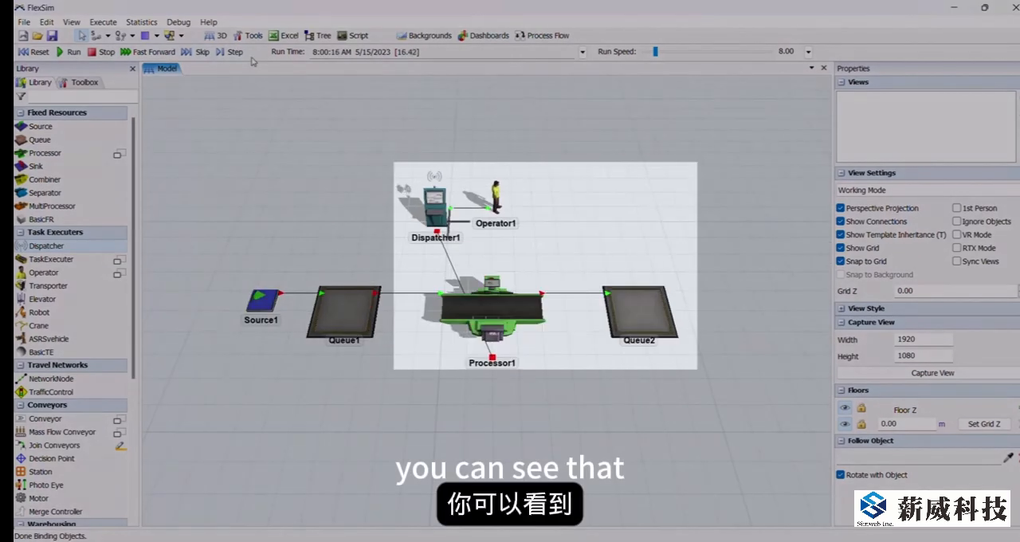
left_click(234, 54)
left_click(234, 52)
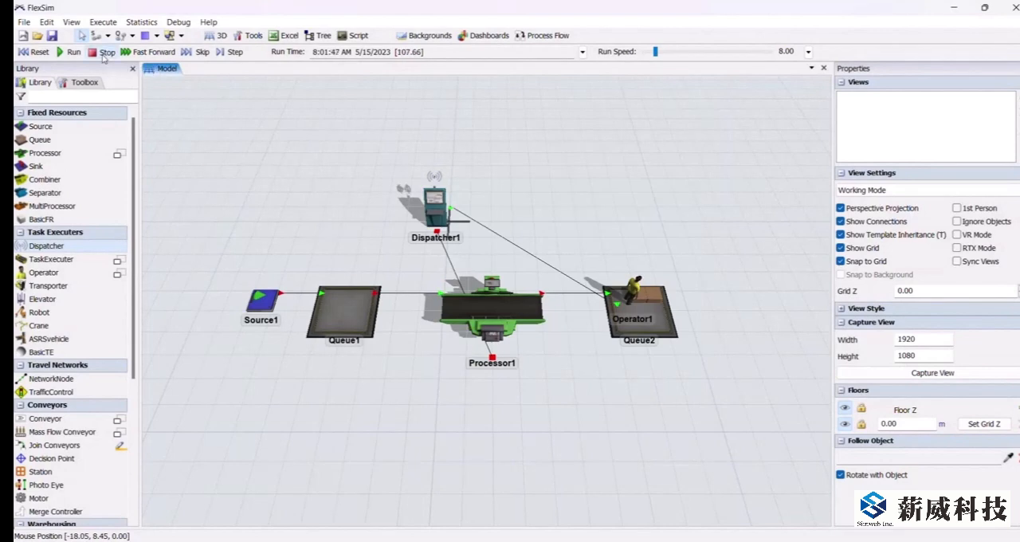
left_click(40, 52)
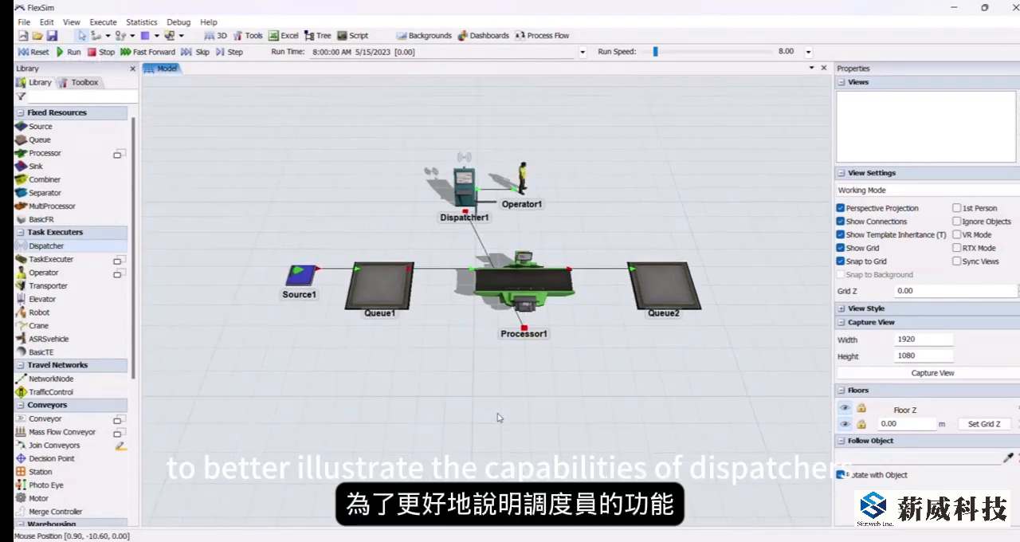
Step: Duplicate the source, queues and processor as two more lines below, and connect the dispatcher to Processor2 and Processor3 with center port connections
left_click_drag(220, 243, 722, 366, "shift")
left_click_drag(517, 386, 489, 341)
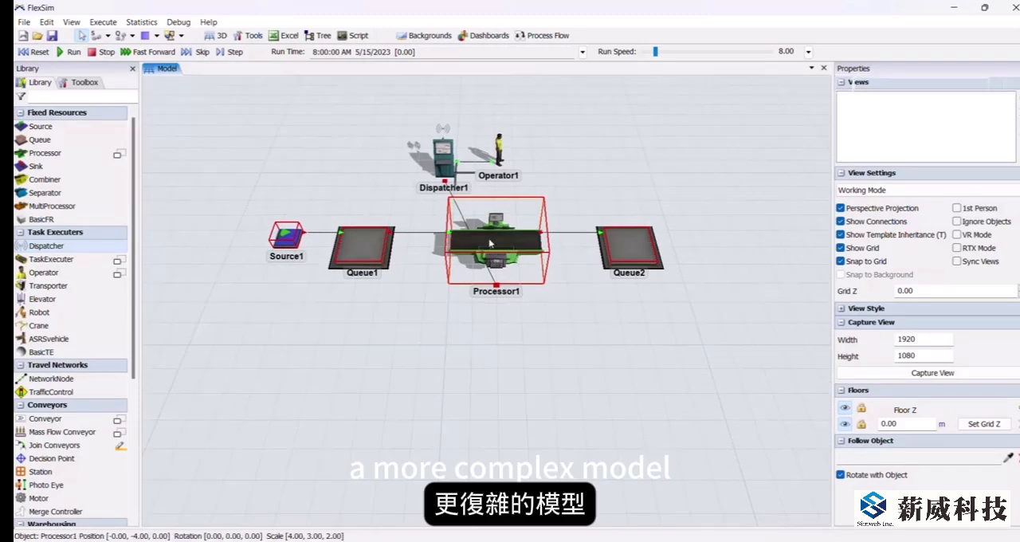
left_click(484, 233)
left_click(289, 324)
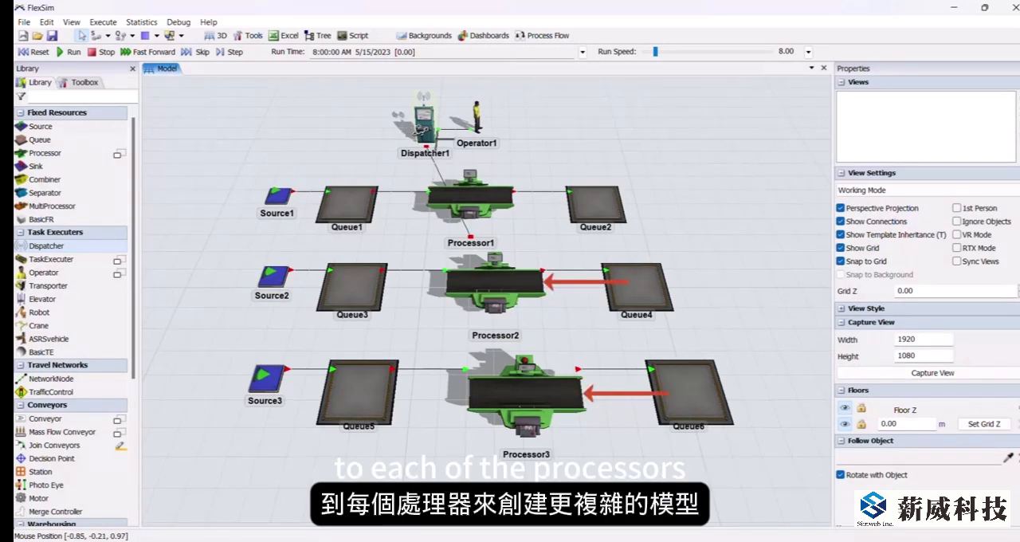
left_click_drag(424, 124, 524, 393)
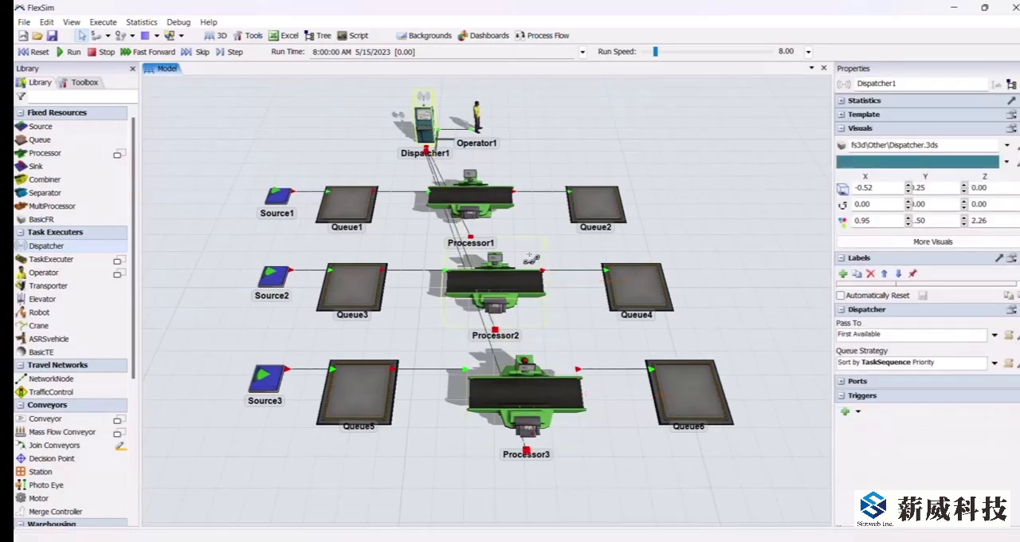
Step: Add a second operator beside Operator1 with a port connection from the dispatcher, and step the simulation forward
double_click(501, 132)
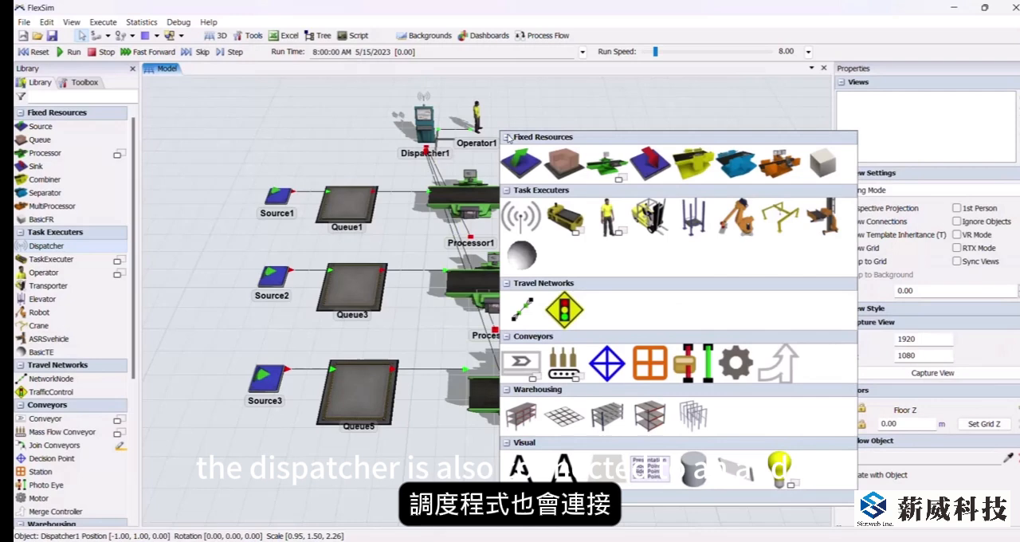
left_click(605, 213)
left_click(603, 219)
left_click_drag(425, 123, 514, 121)
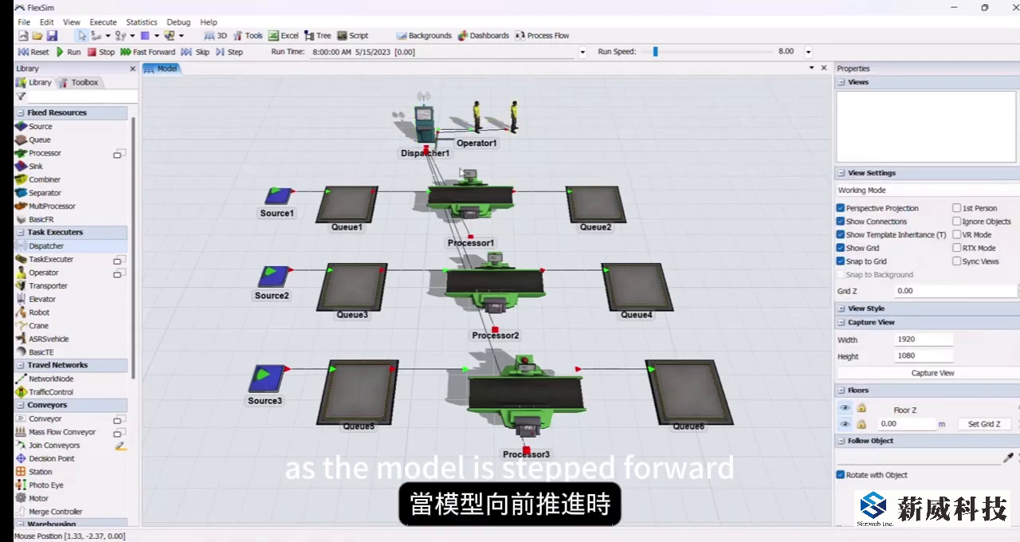
left_click(229, 51)
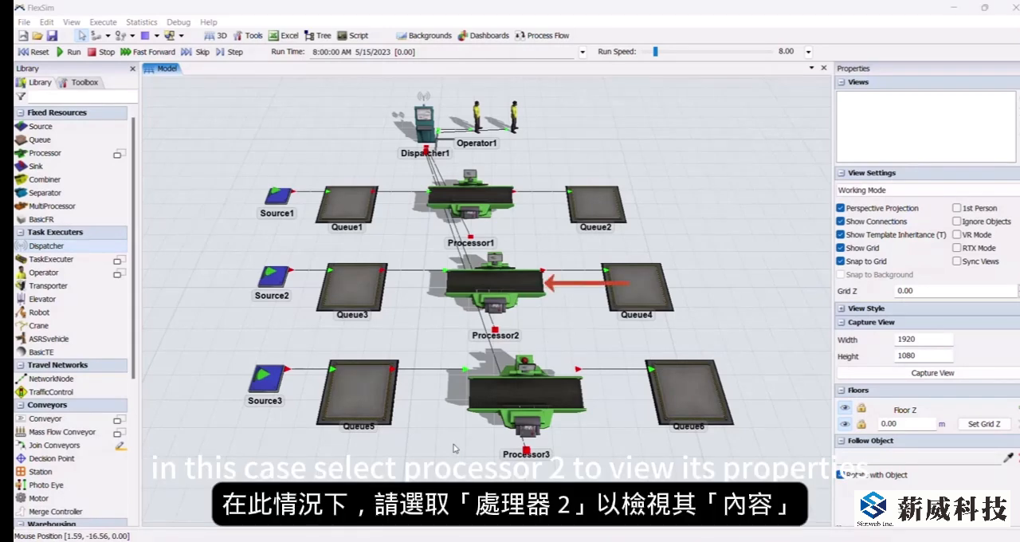
Step: Set Processor2 to use 2 operators for its process time, and reset the simulation
left_click(494, 283)
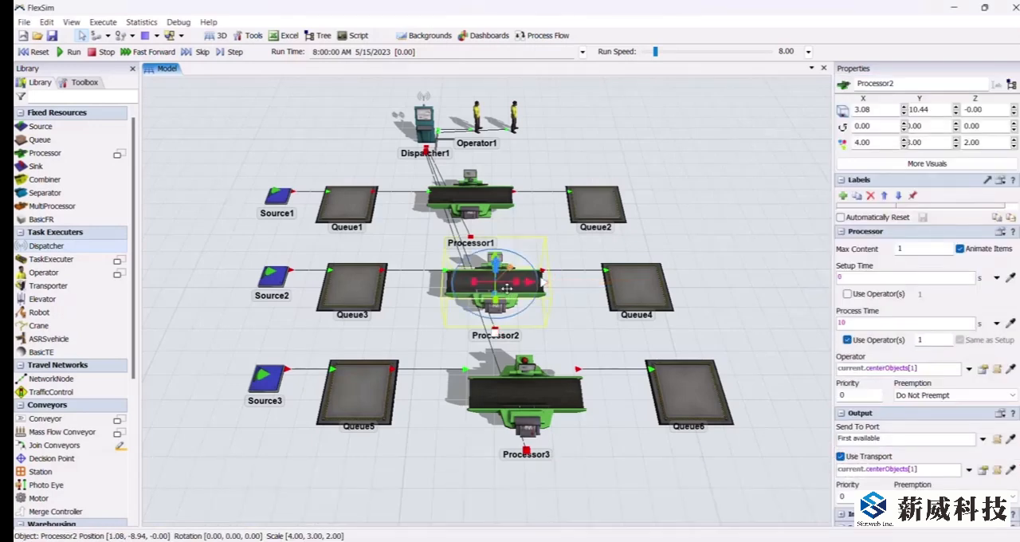
left_click(770, 183)
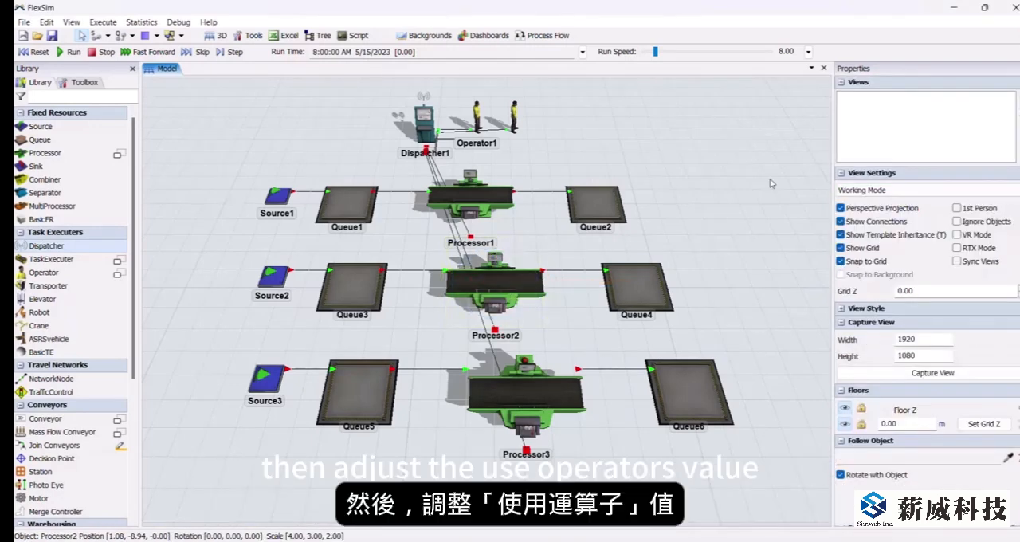
left_click(522, 292)
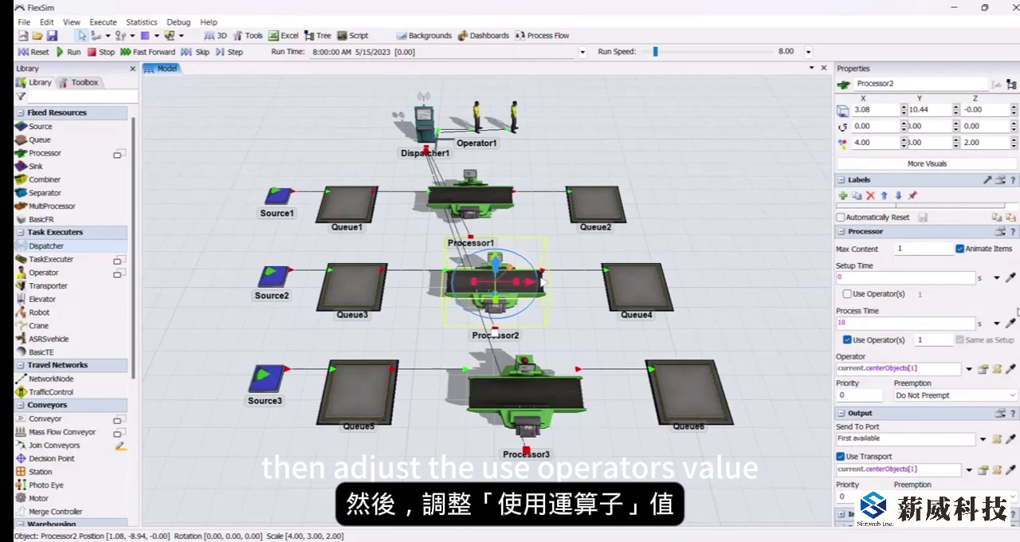
left_click_drag(930, 341, 882, 332)
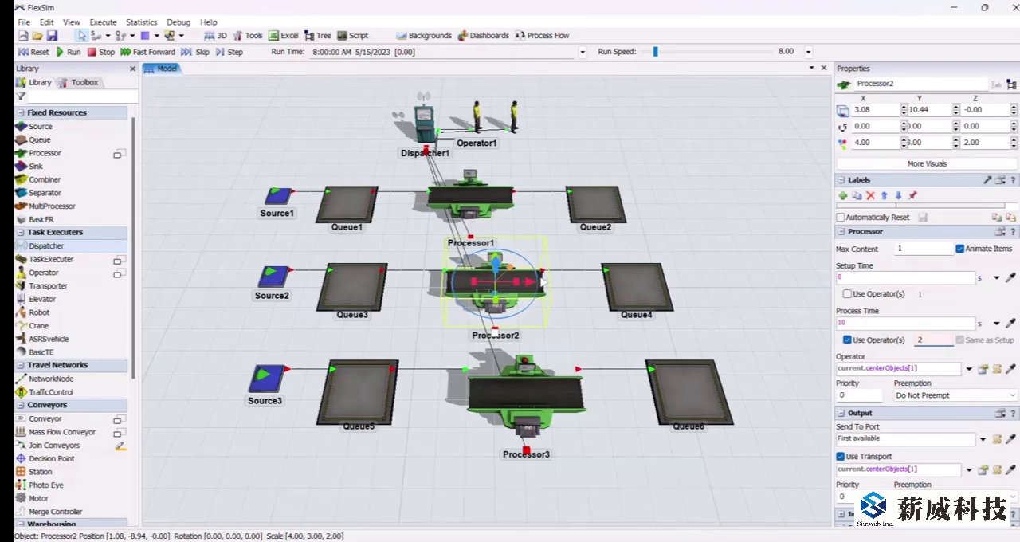
left_click(587, 352)
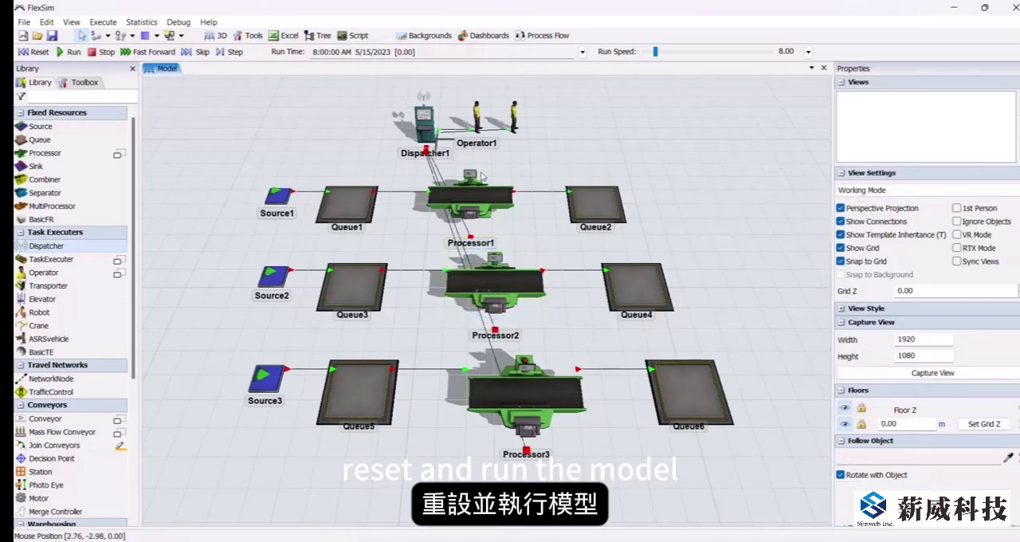
left_click(36, 51)
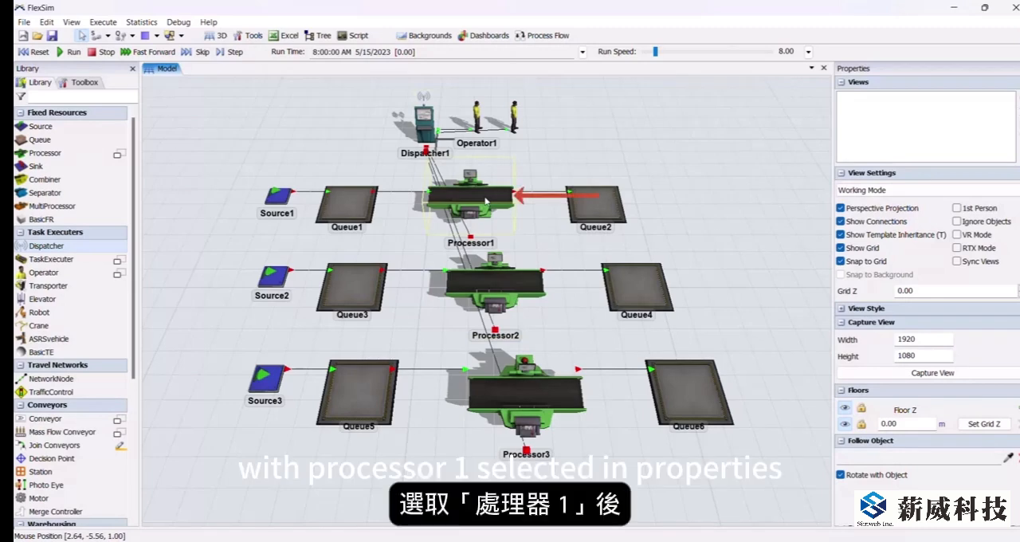
Step: Examine the predefined options for choosing the operator of Processor1
left_click(485, 200)
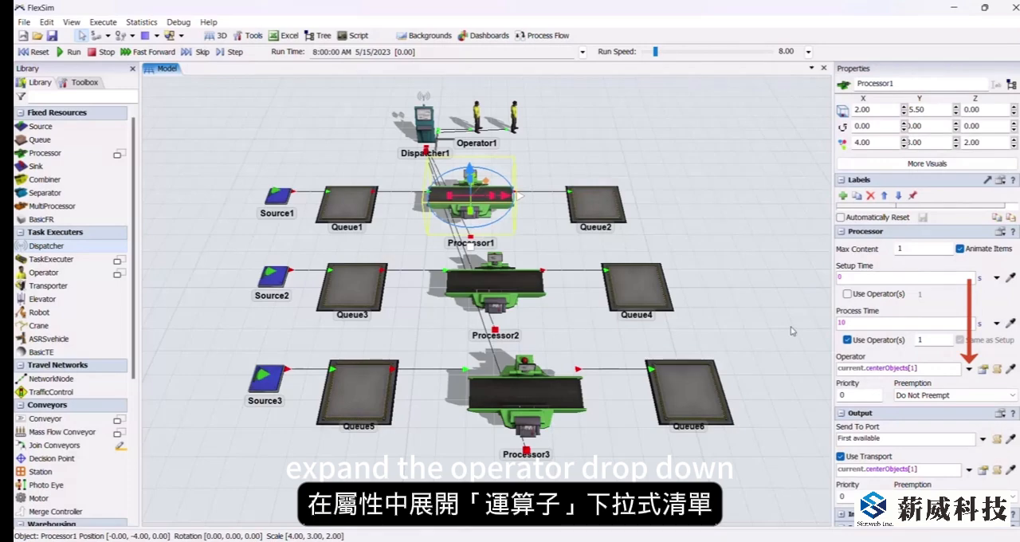
left_click(968, 368)
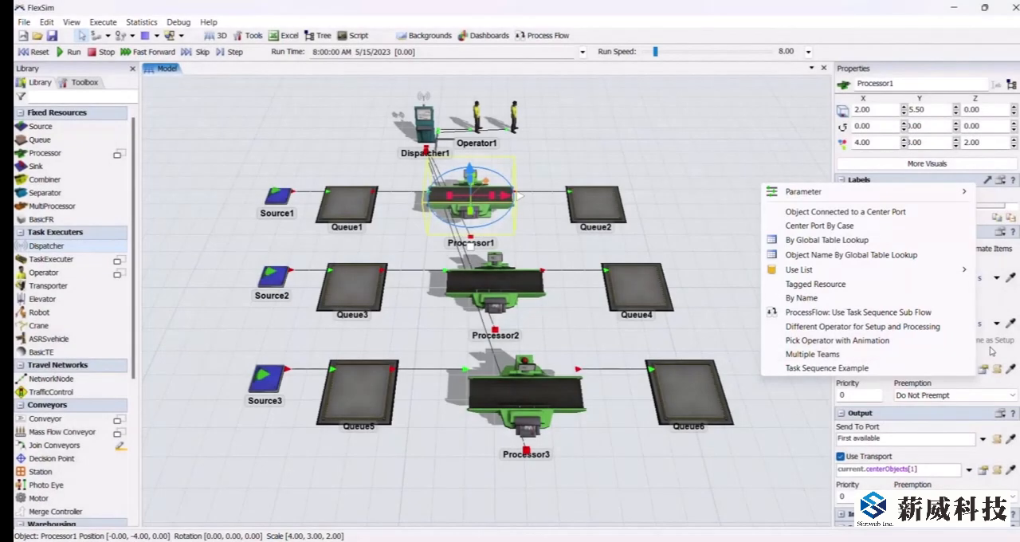
left_click(991, 351)
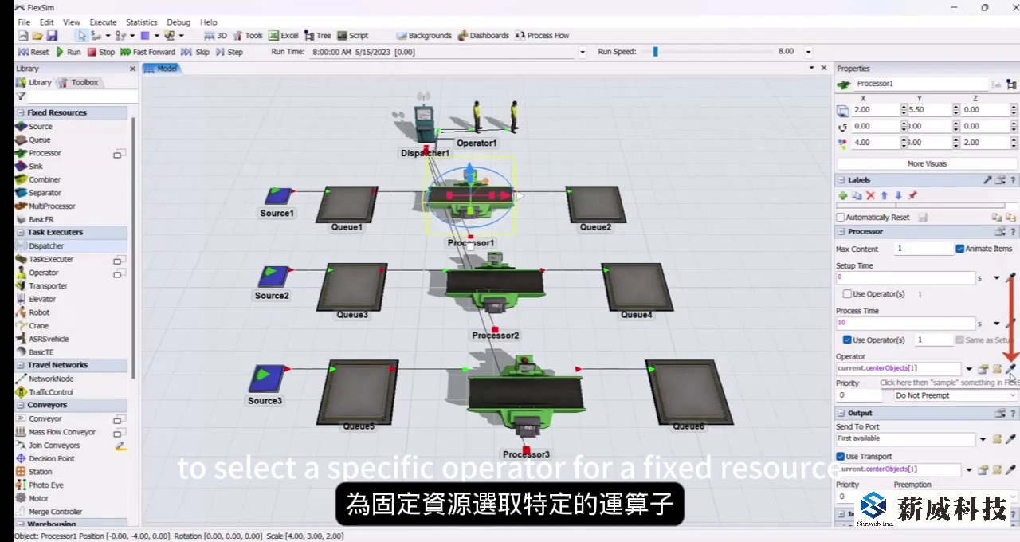
Step: Sample Operator2 in the model as the specific operator for Processor1
left_click(1010, 369)
left_click(520, 117)
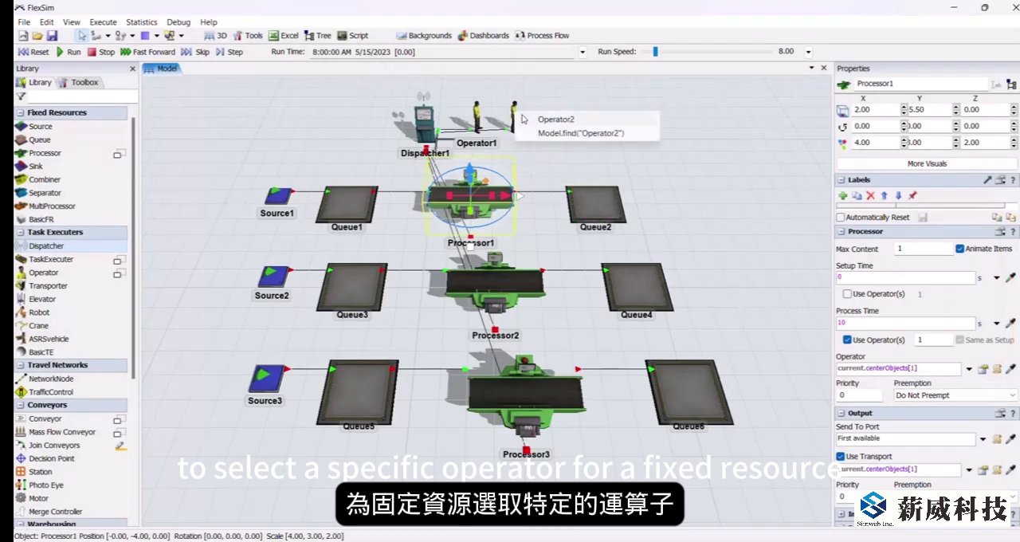
left_click(523, 120)
left_click(567, 156)
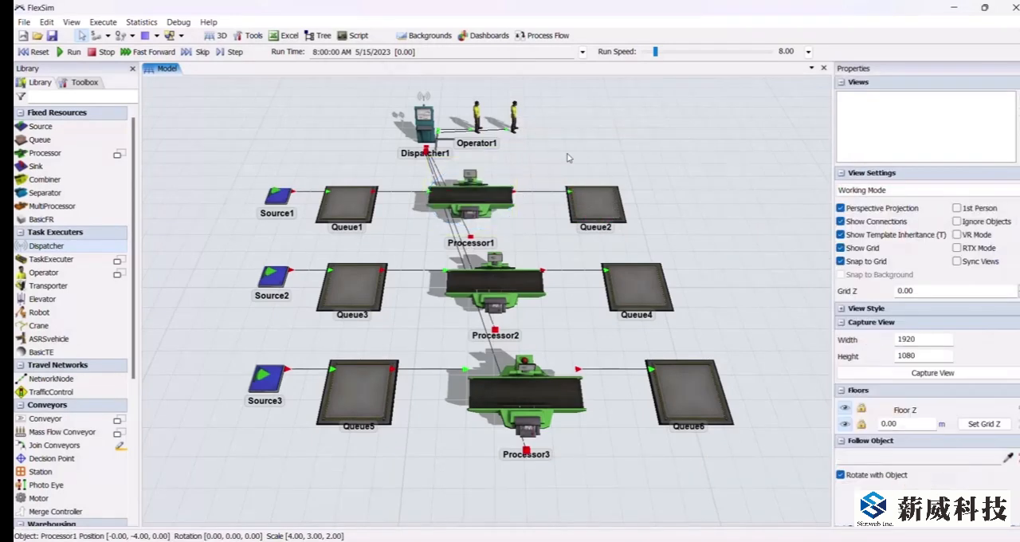